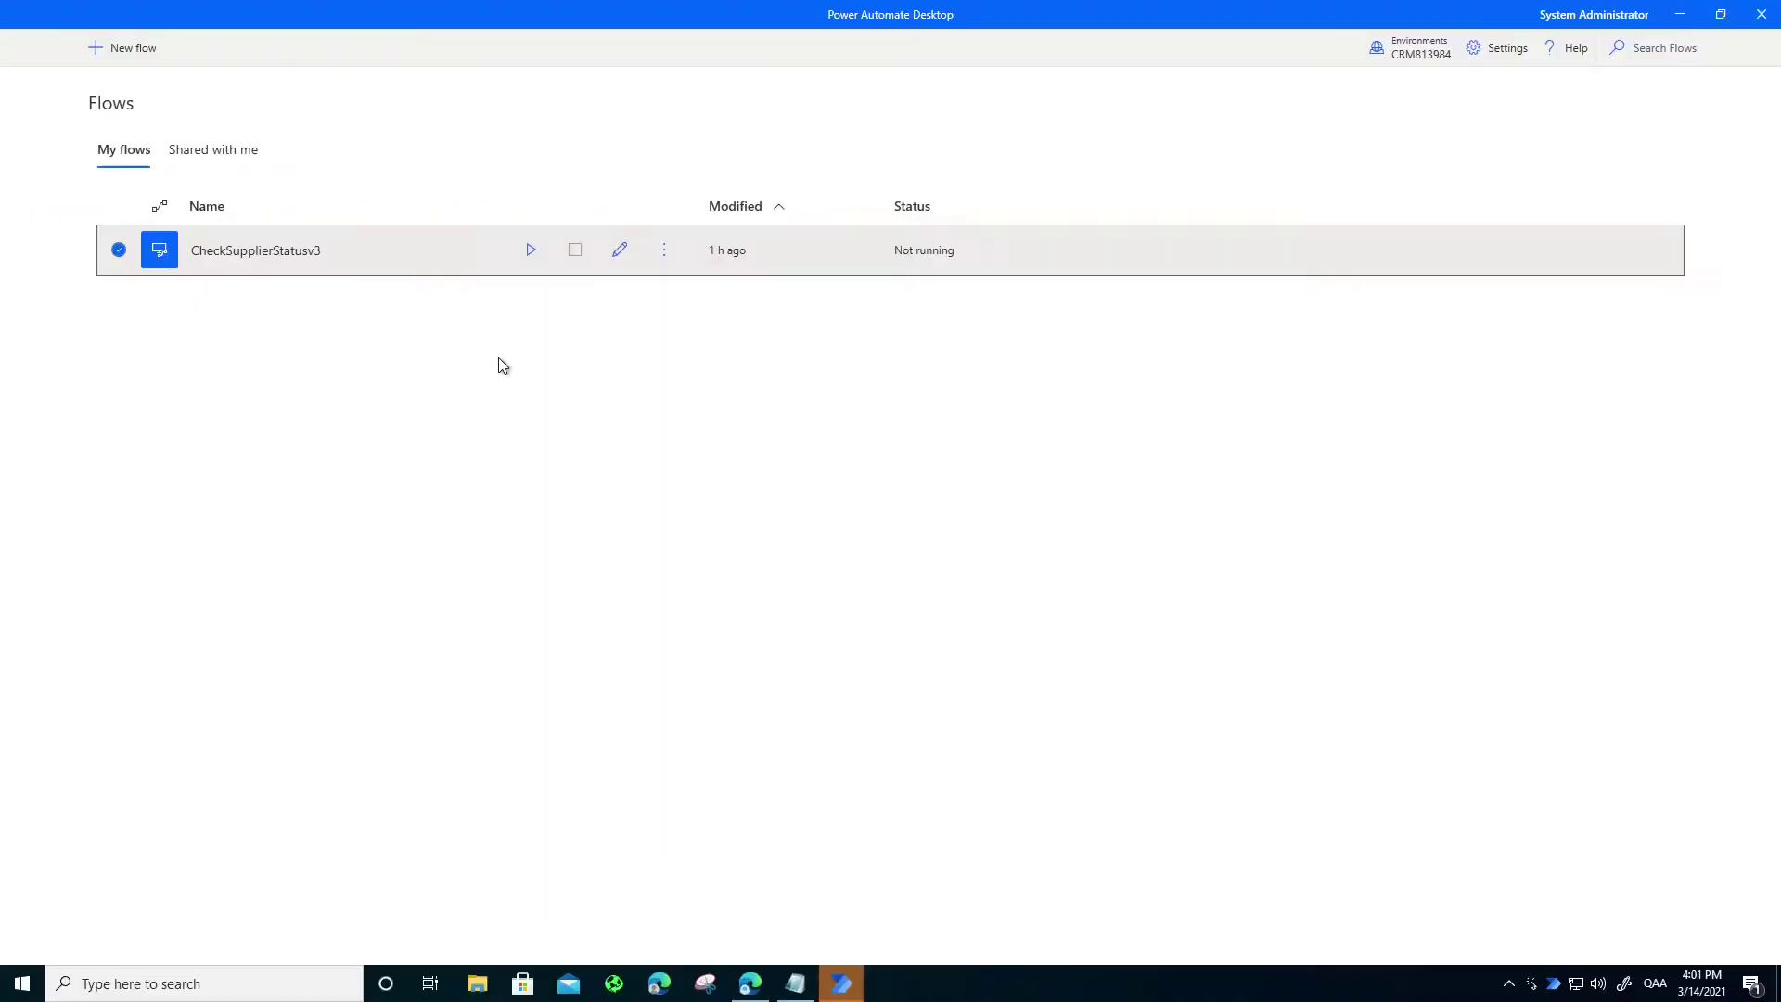
Create a new desktop flow named CustomerStatusv4 and launch the Web recorder
{"action": "left_click", "coordinate": [114, 52]}
{"action": "type", "text": "Cu"}
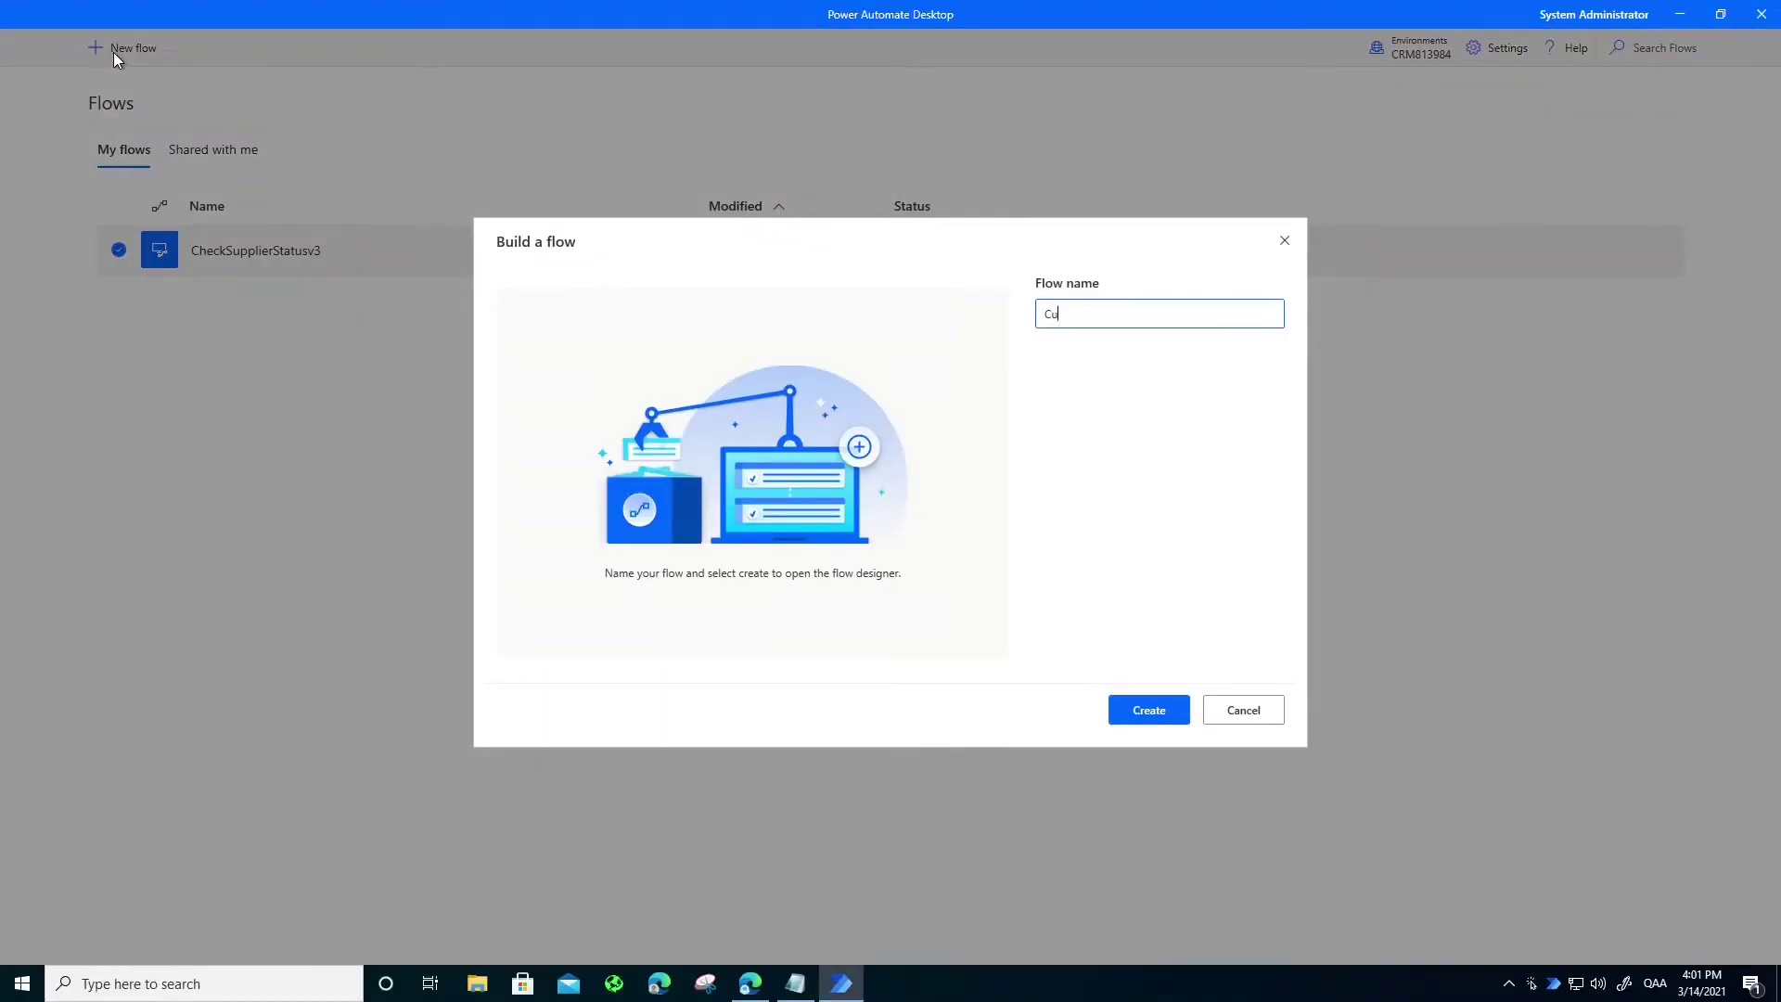
{"action": "type", "text": "stomerStatusv4"}
{"action": "key", "text": "Return"}
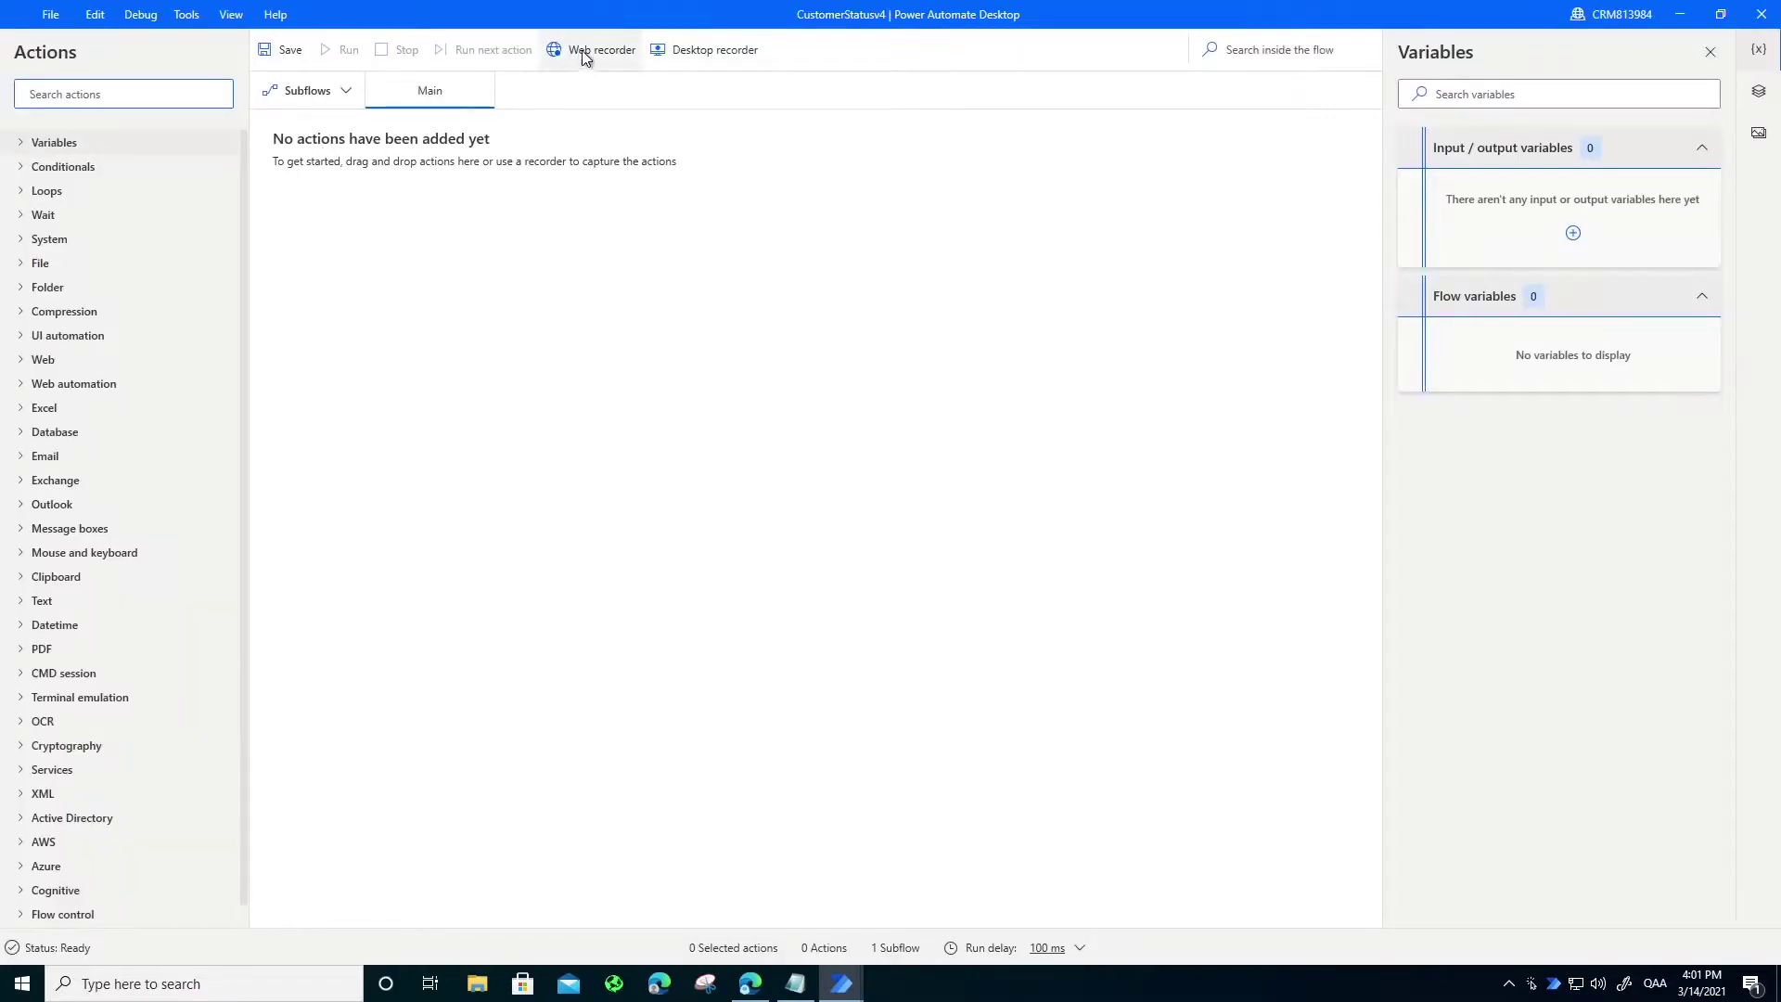
{"action": "left_click", "coordinate": [583, 52]}
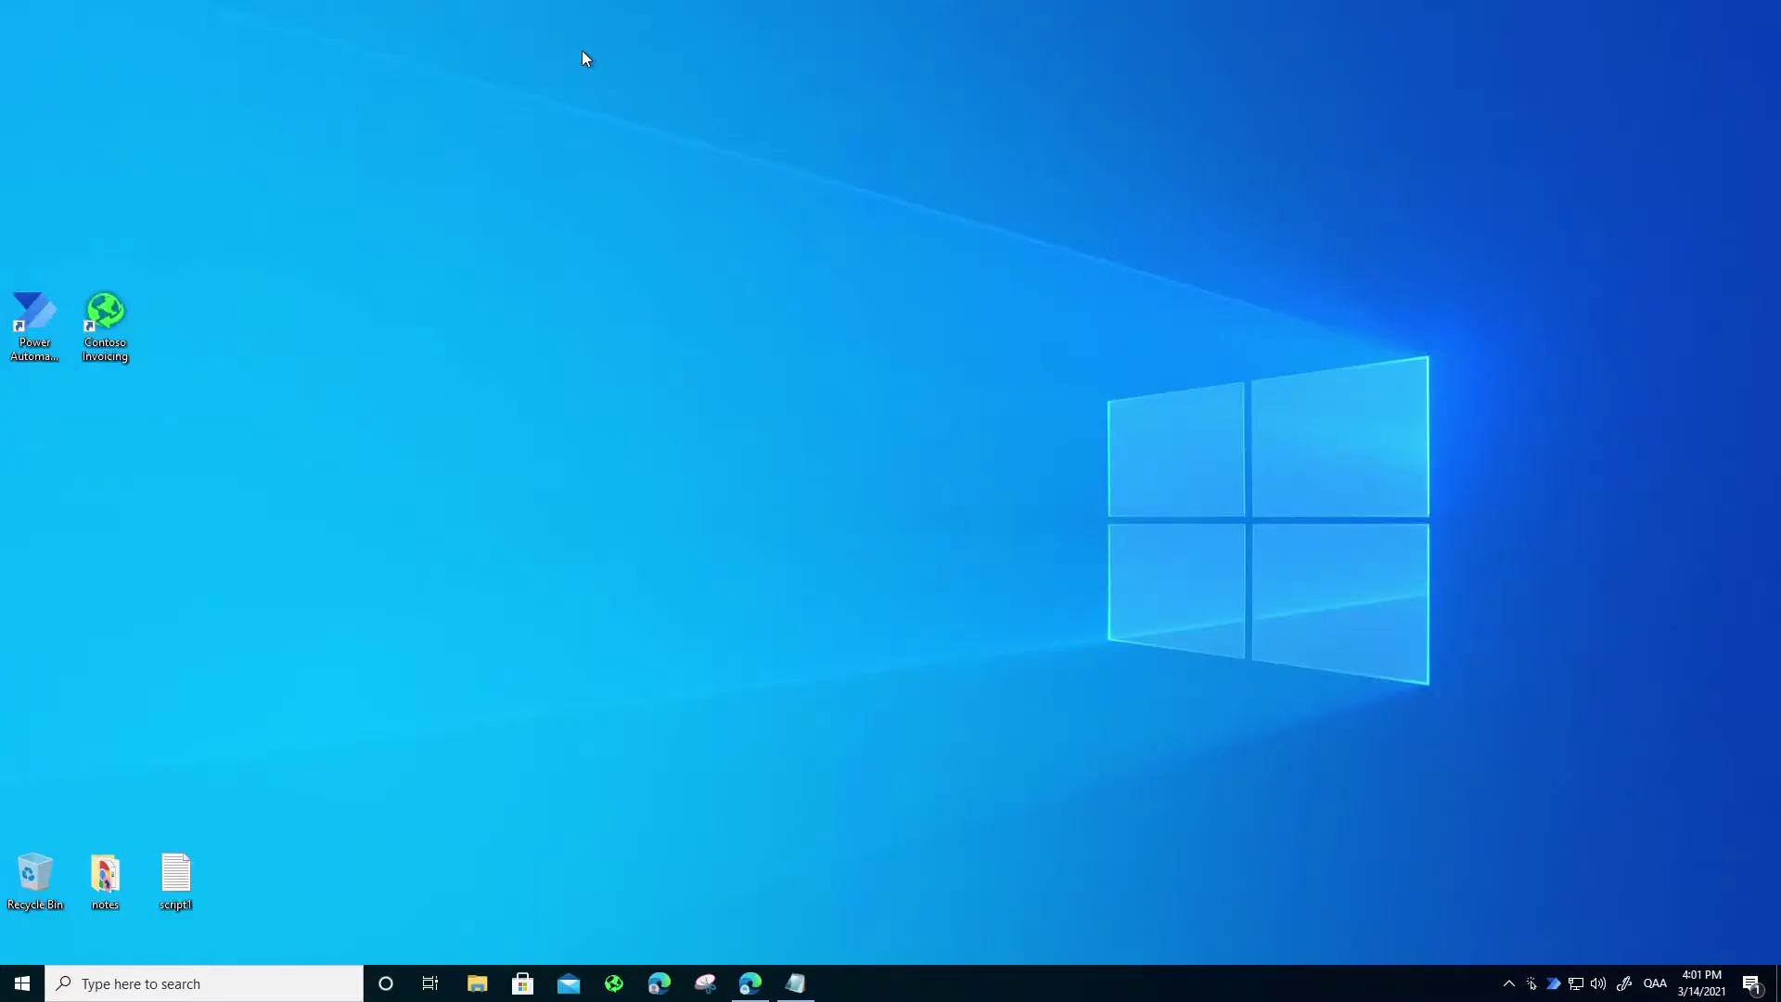
Open the support portal in the recorder's browser and start recording
{"action": "left_click", "coordinate": [1002, 649]}
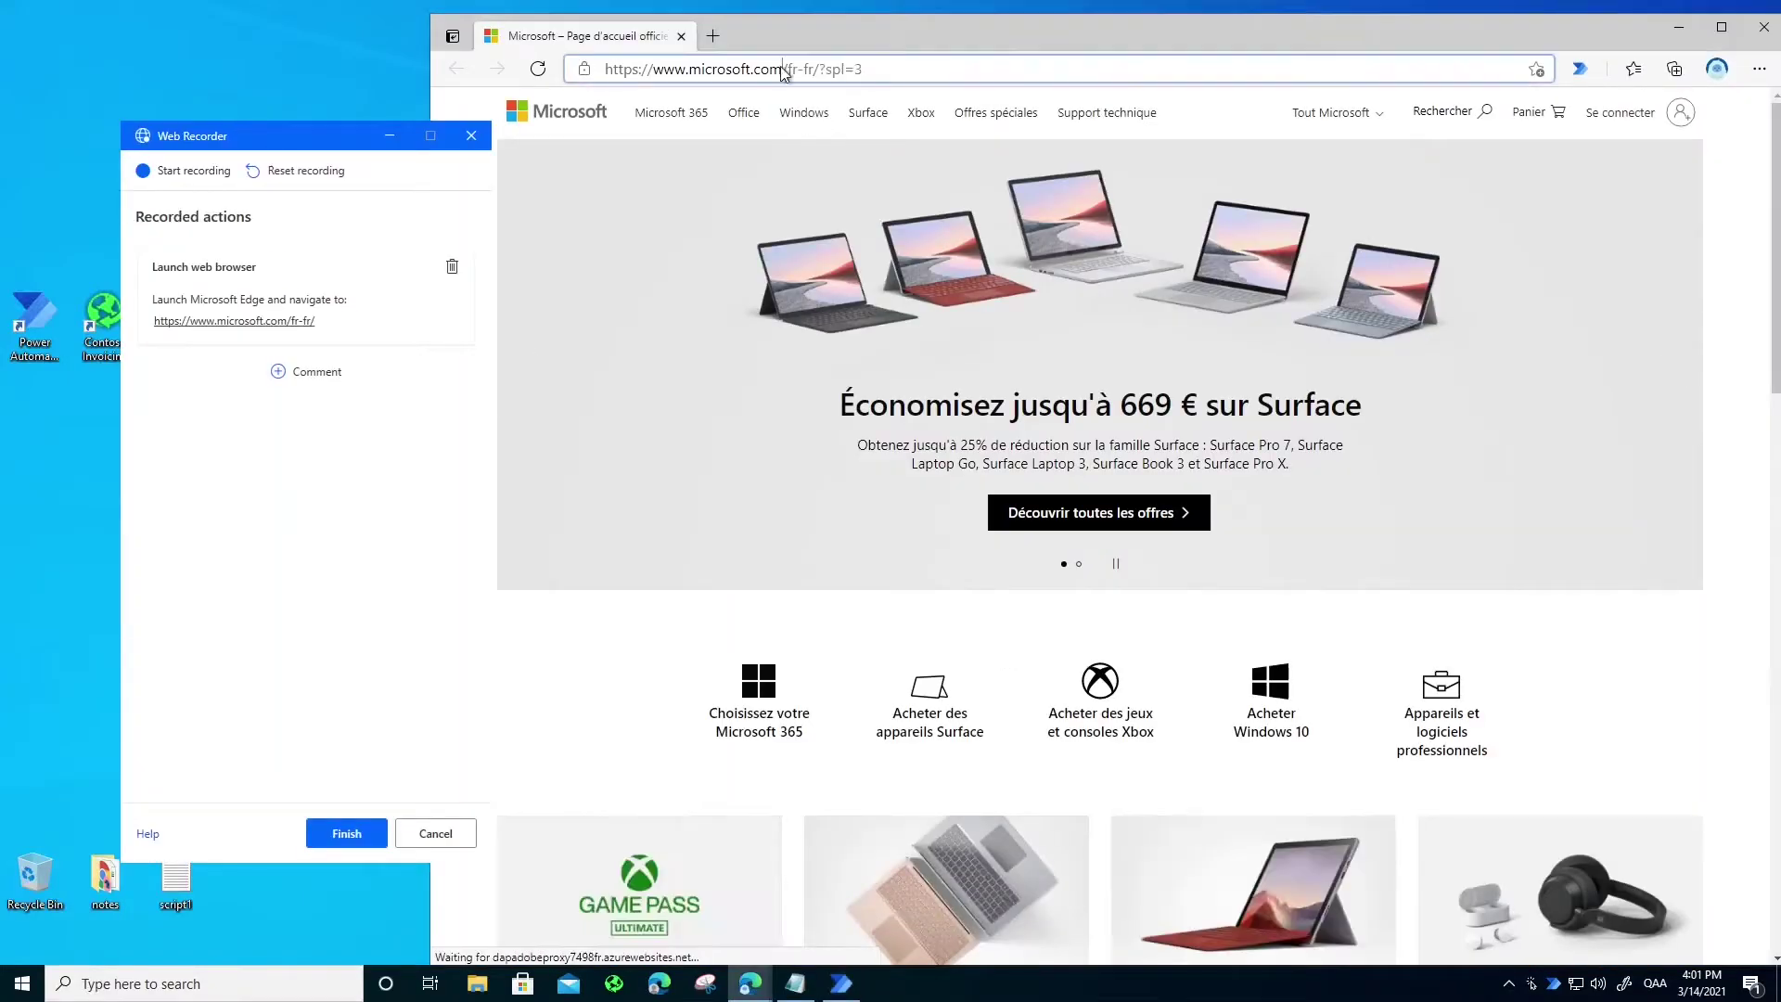
{"action": "left_click", "coordinate": [784, 69]}
{"action": "type", "text": "cus"}
{"action": "key", "text": "Return"}
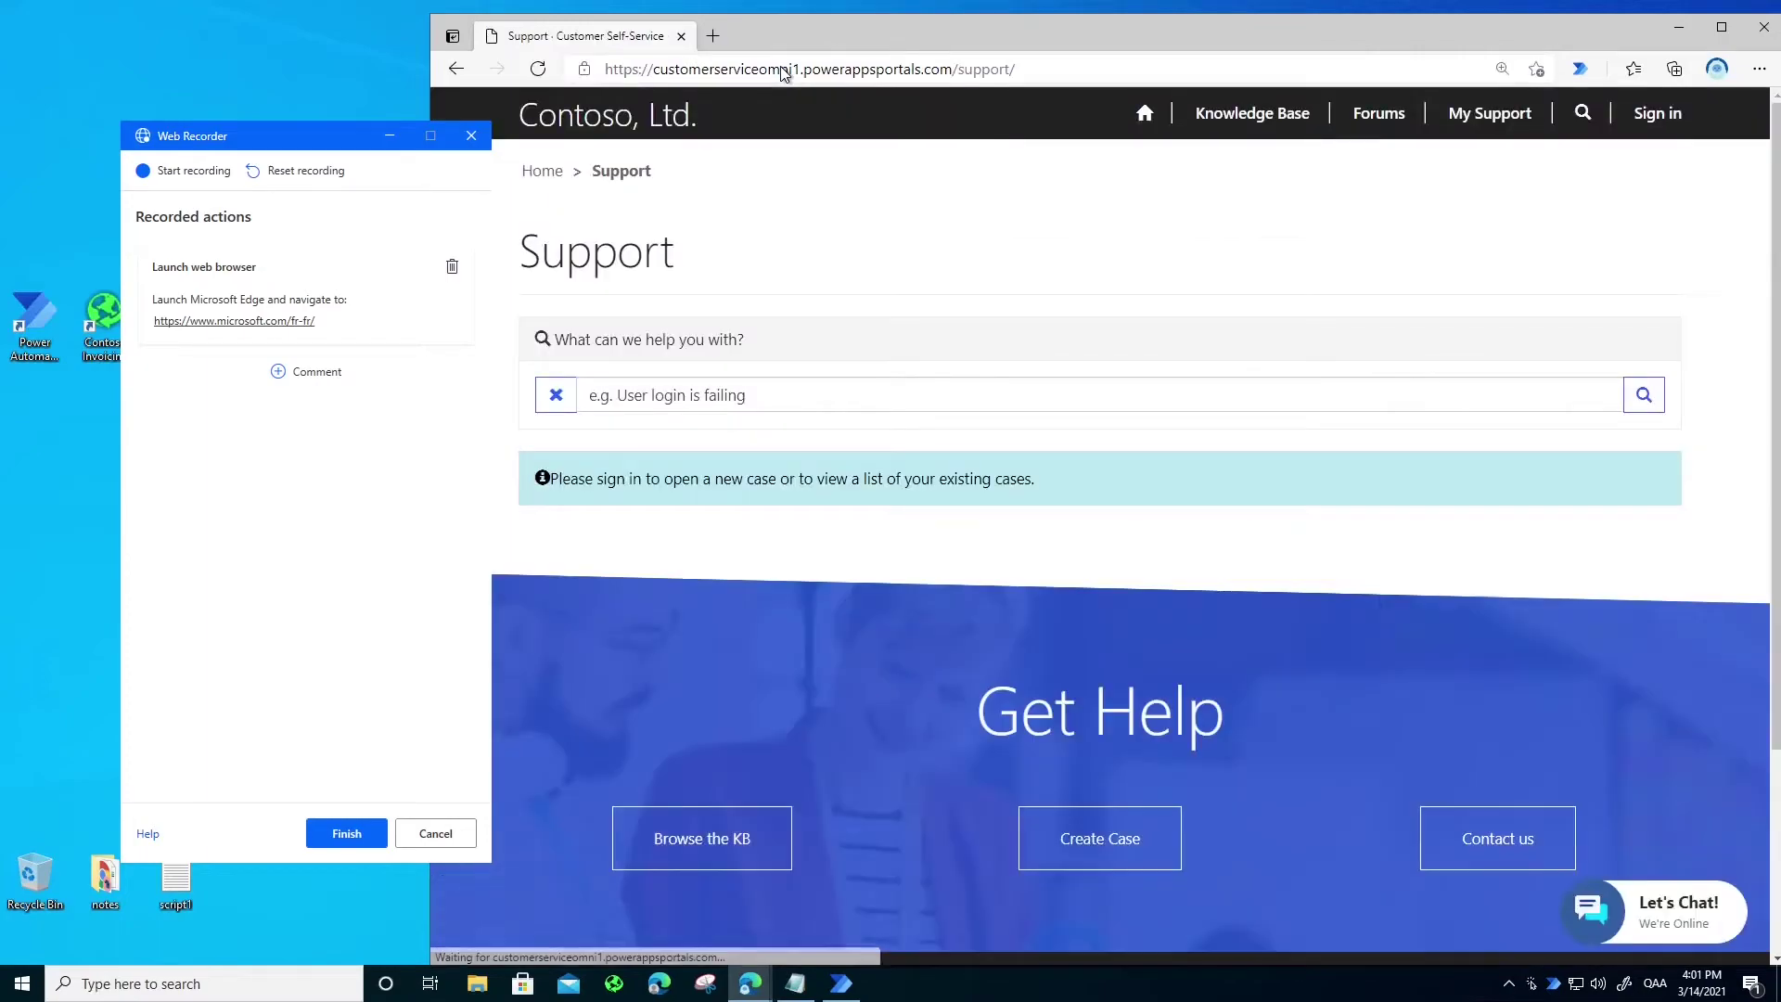
{"action": "left_click_drag", "start_coordinate": [235, 137], "coordinate": [136, 45]}
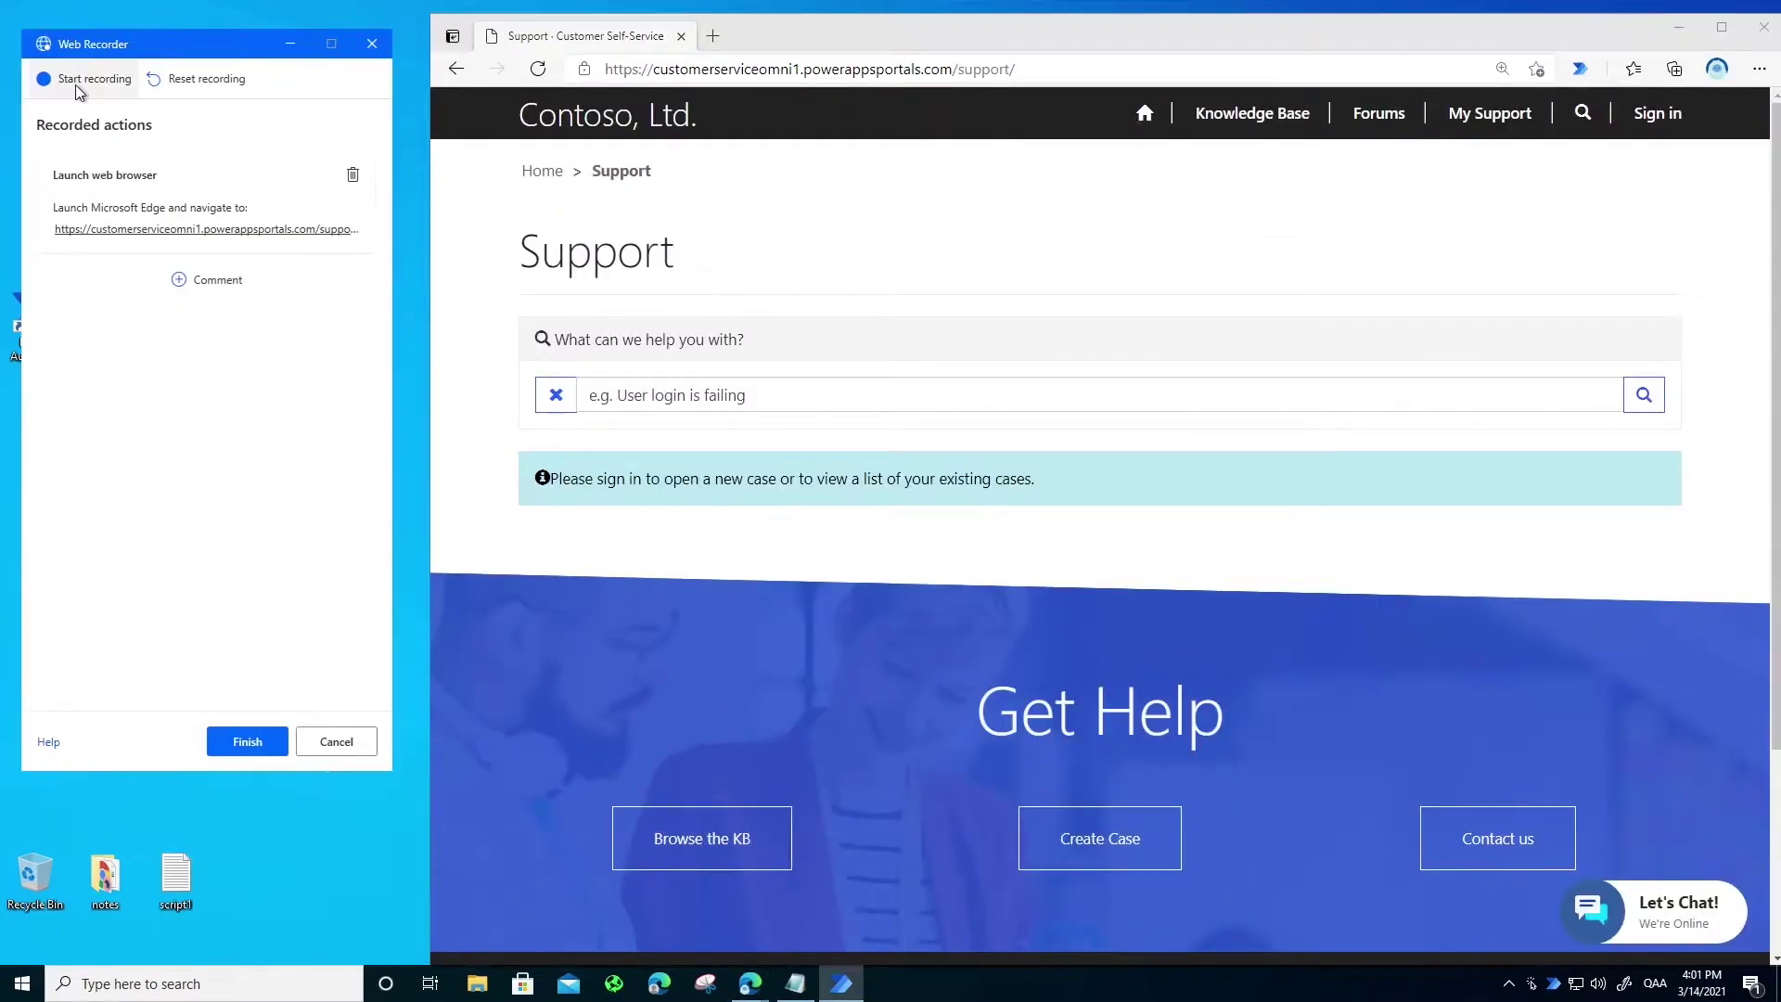
{"action": "left_click", "coordinate": [88, 78]}
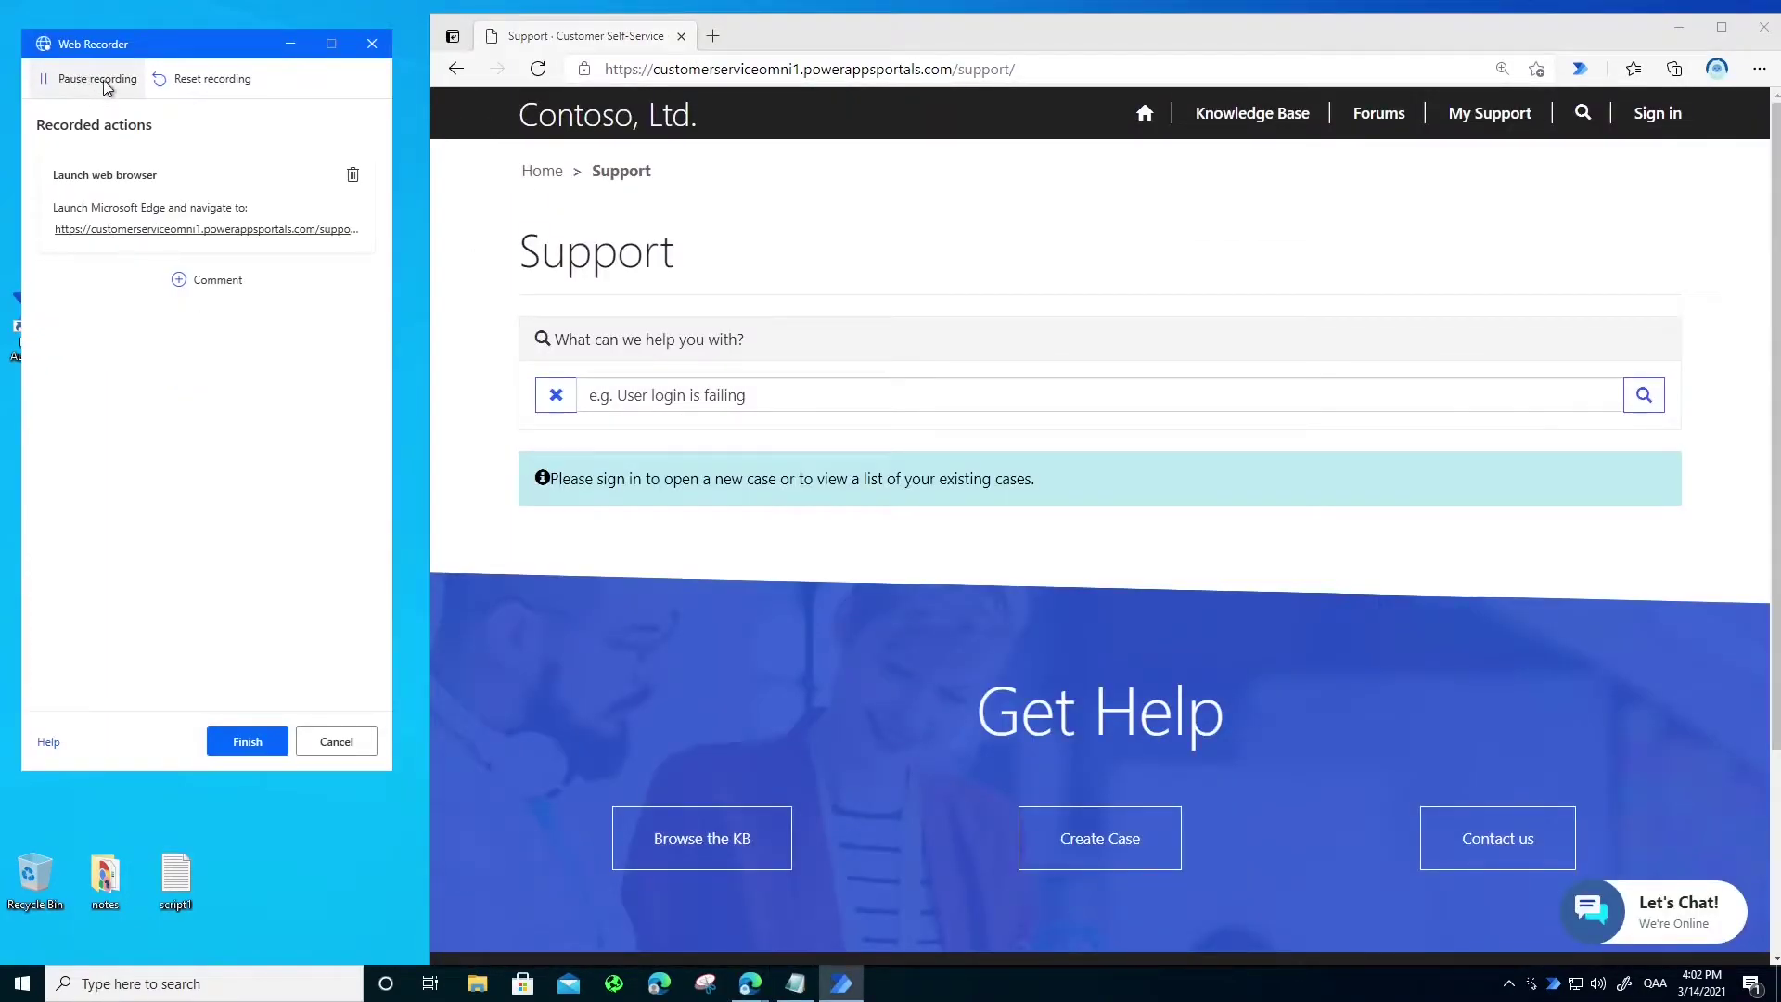
Sign in to the support portal with the account's username and password
{"action": "left_click", "coordinate": [1657, 113]}
{"action": "left_click", "coordinate": [981, 315]}
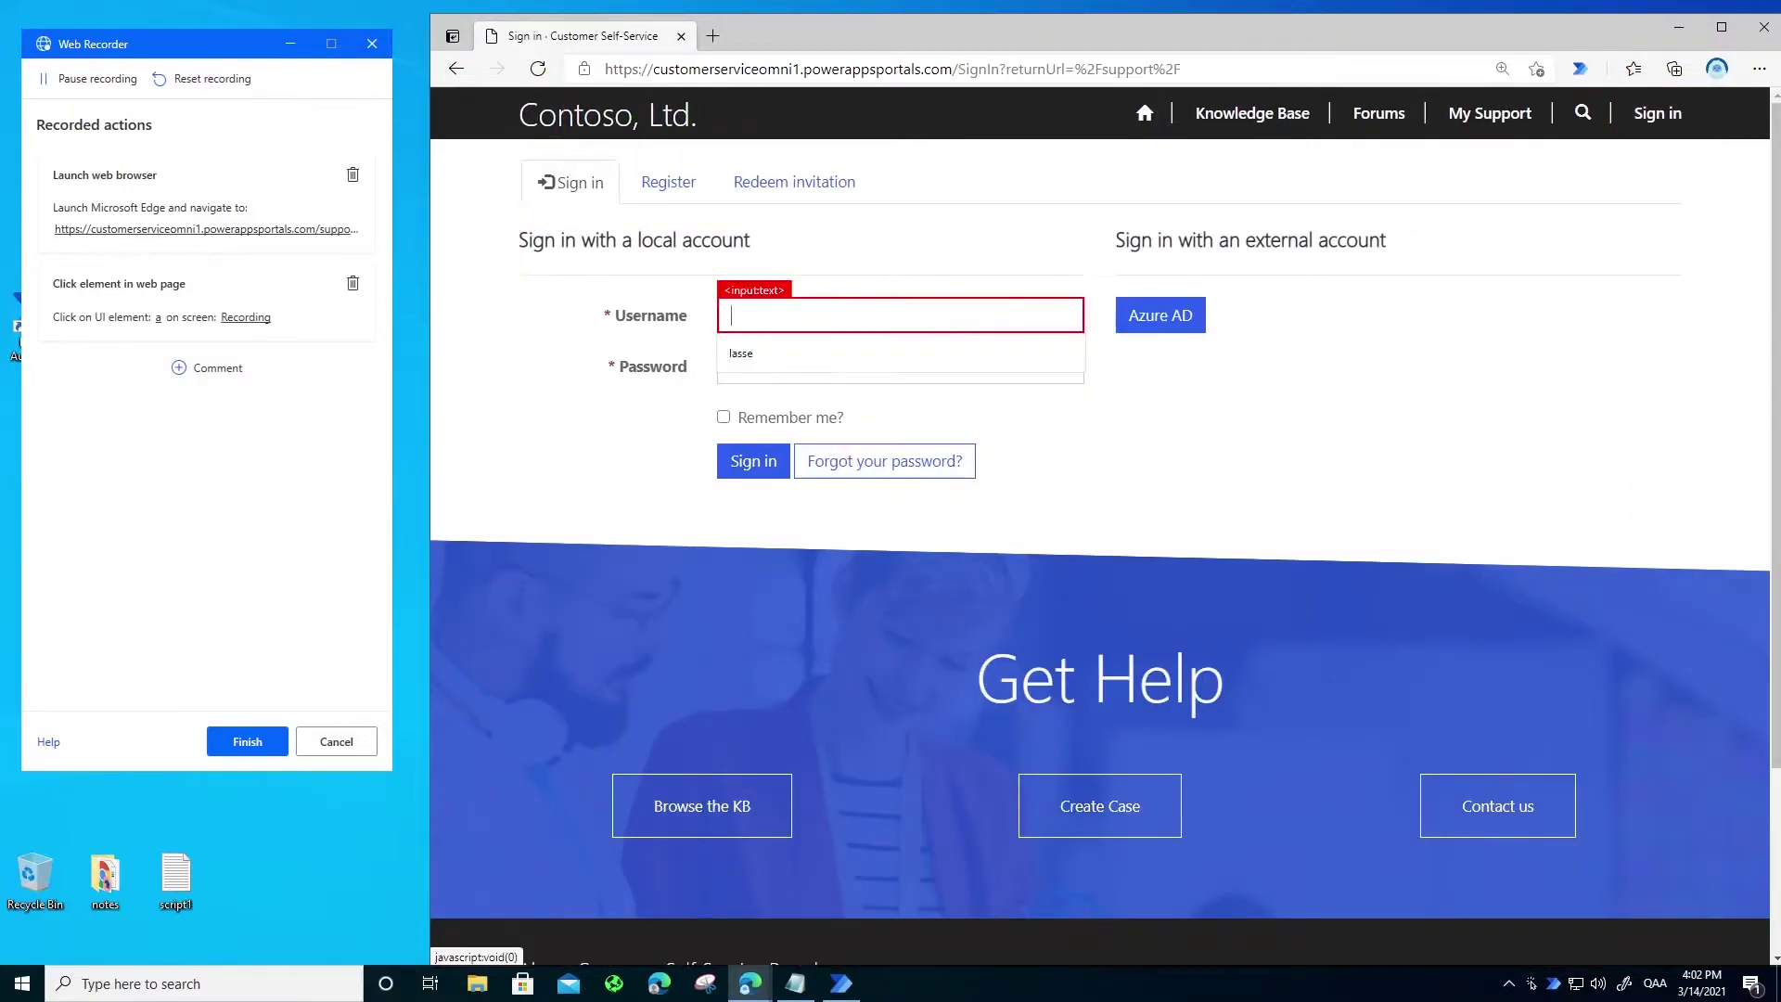
{"action": "type", "text": "lasse"}
{"action": "key", "text": "Tab"}
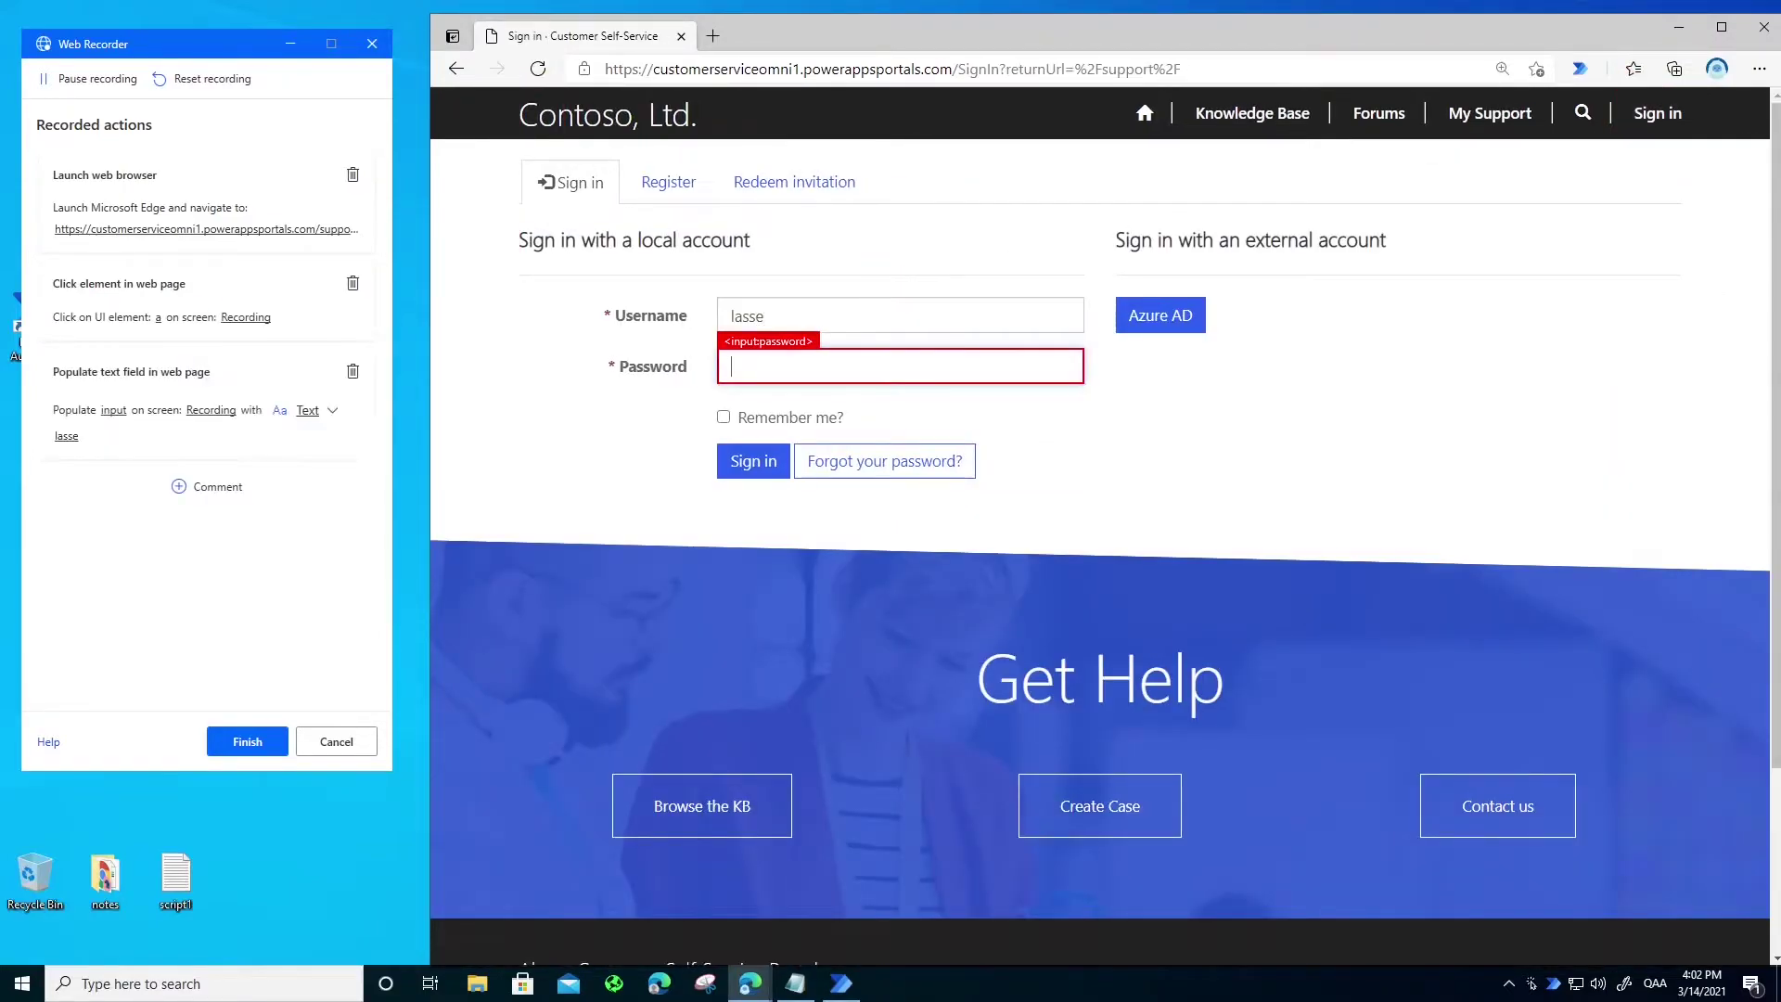
{"action": "type", "text": "*********"}
{"action": "key", "text": "Return"}
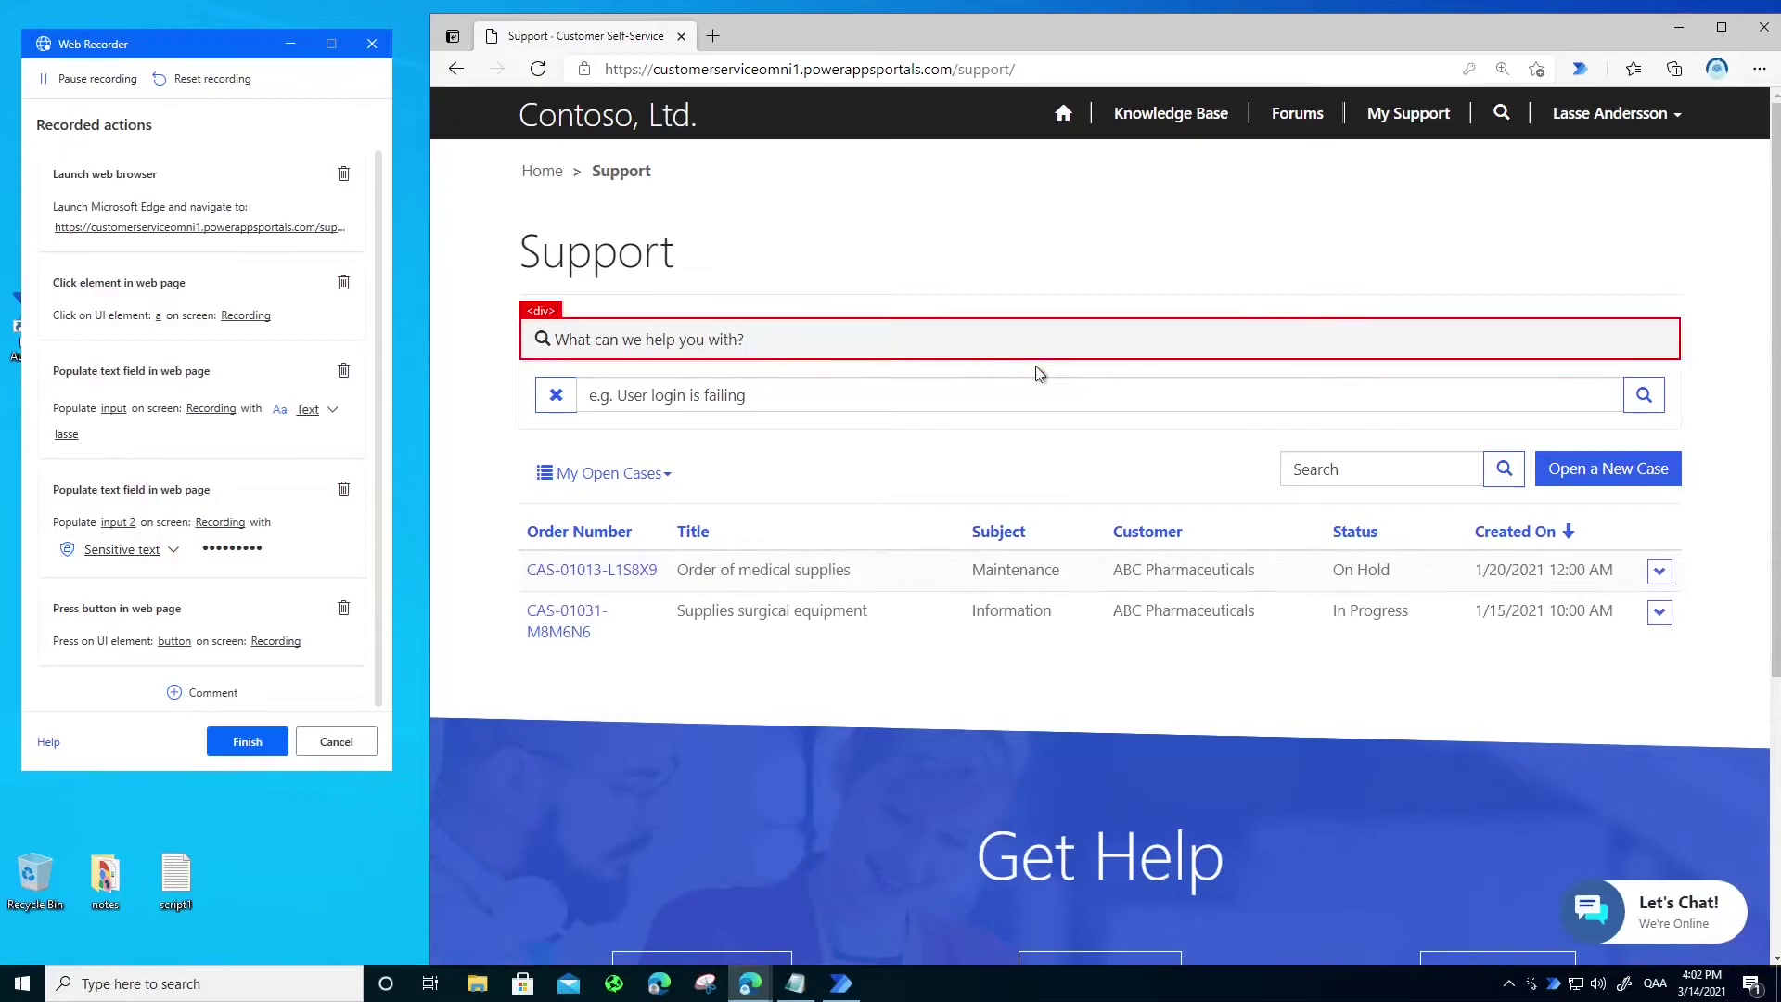
Search for case CAS-01013 and extract its On Hold status text
{"action": "left_click", "coordinate": [1382, 468]}
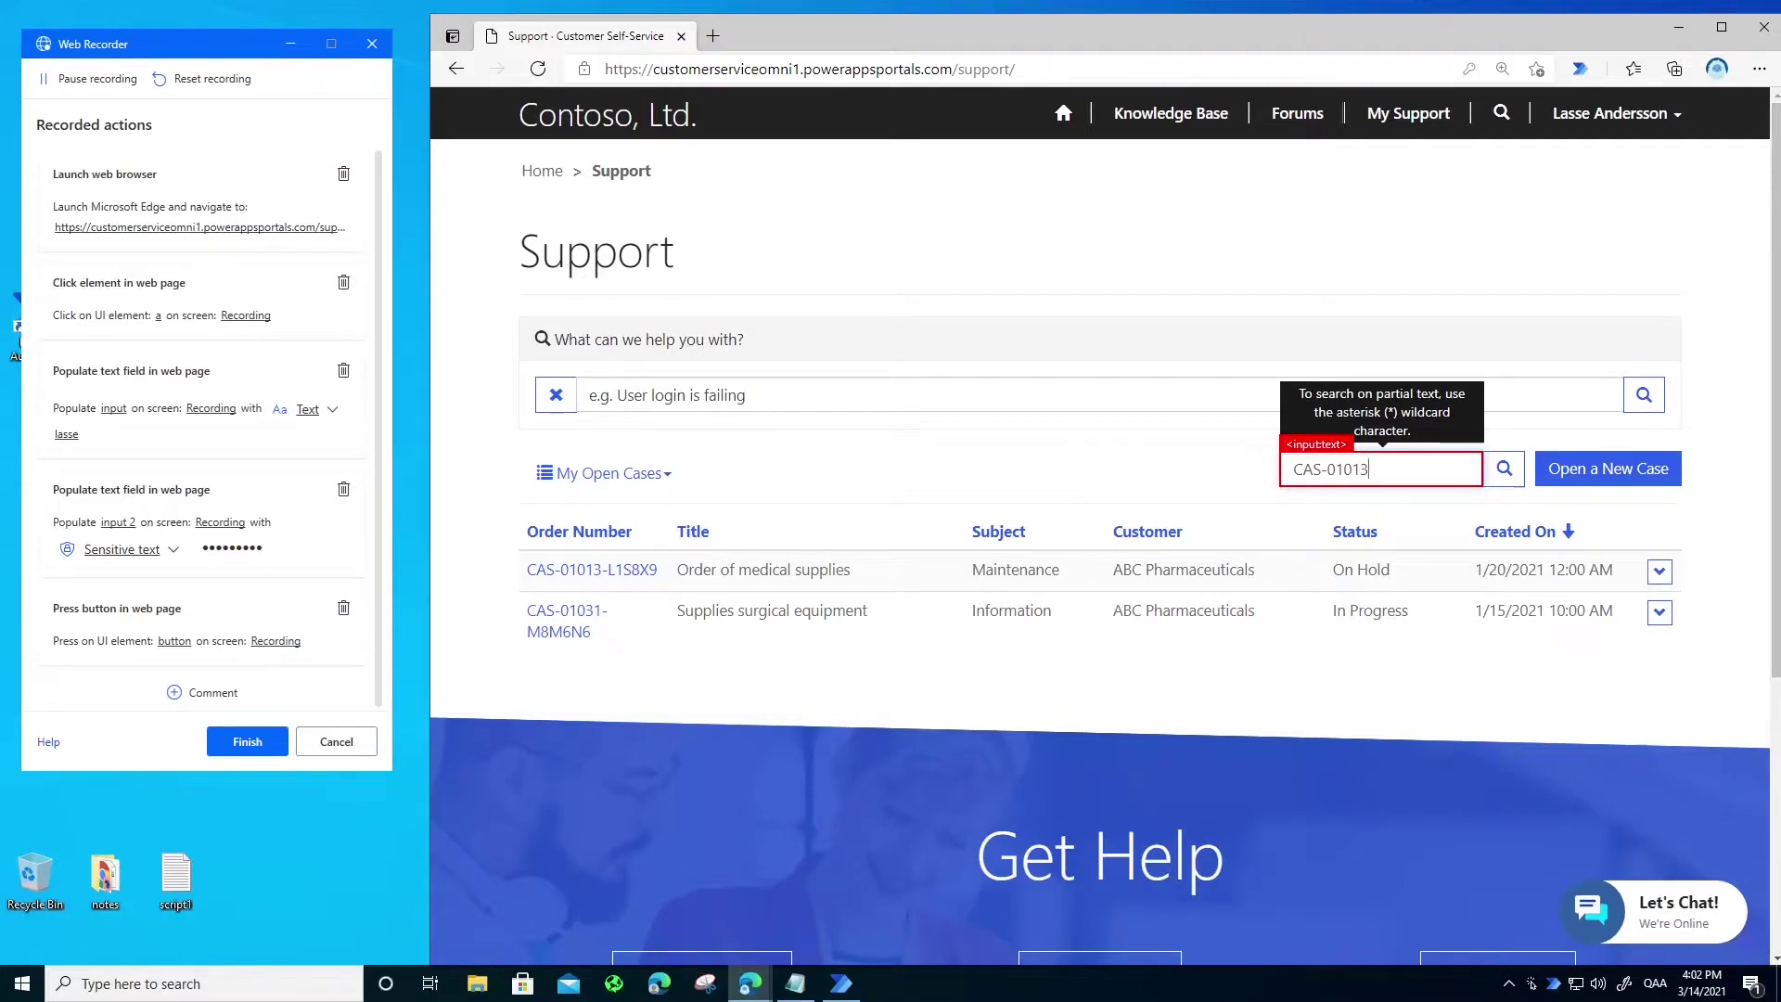
{"action": "left_click", "coordinate": [1504, 469]}
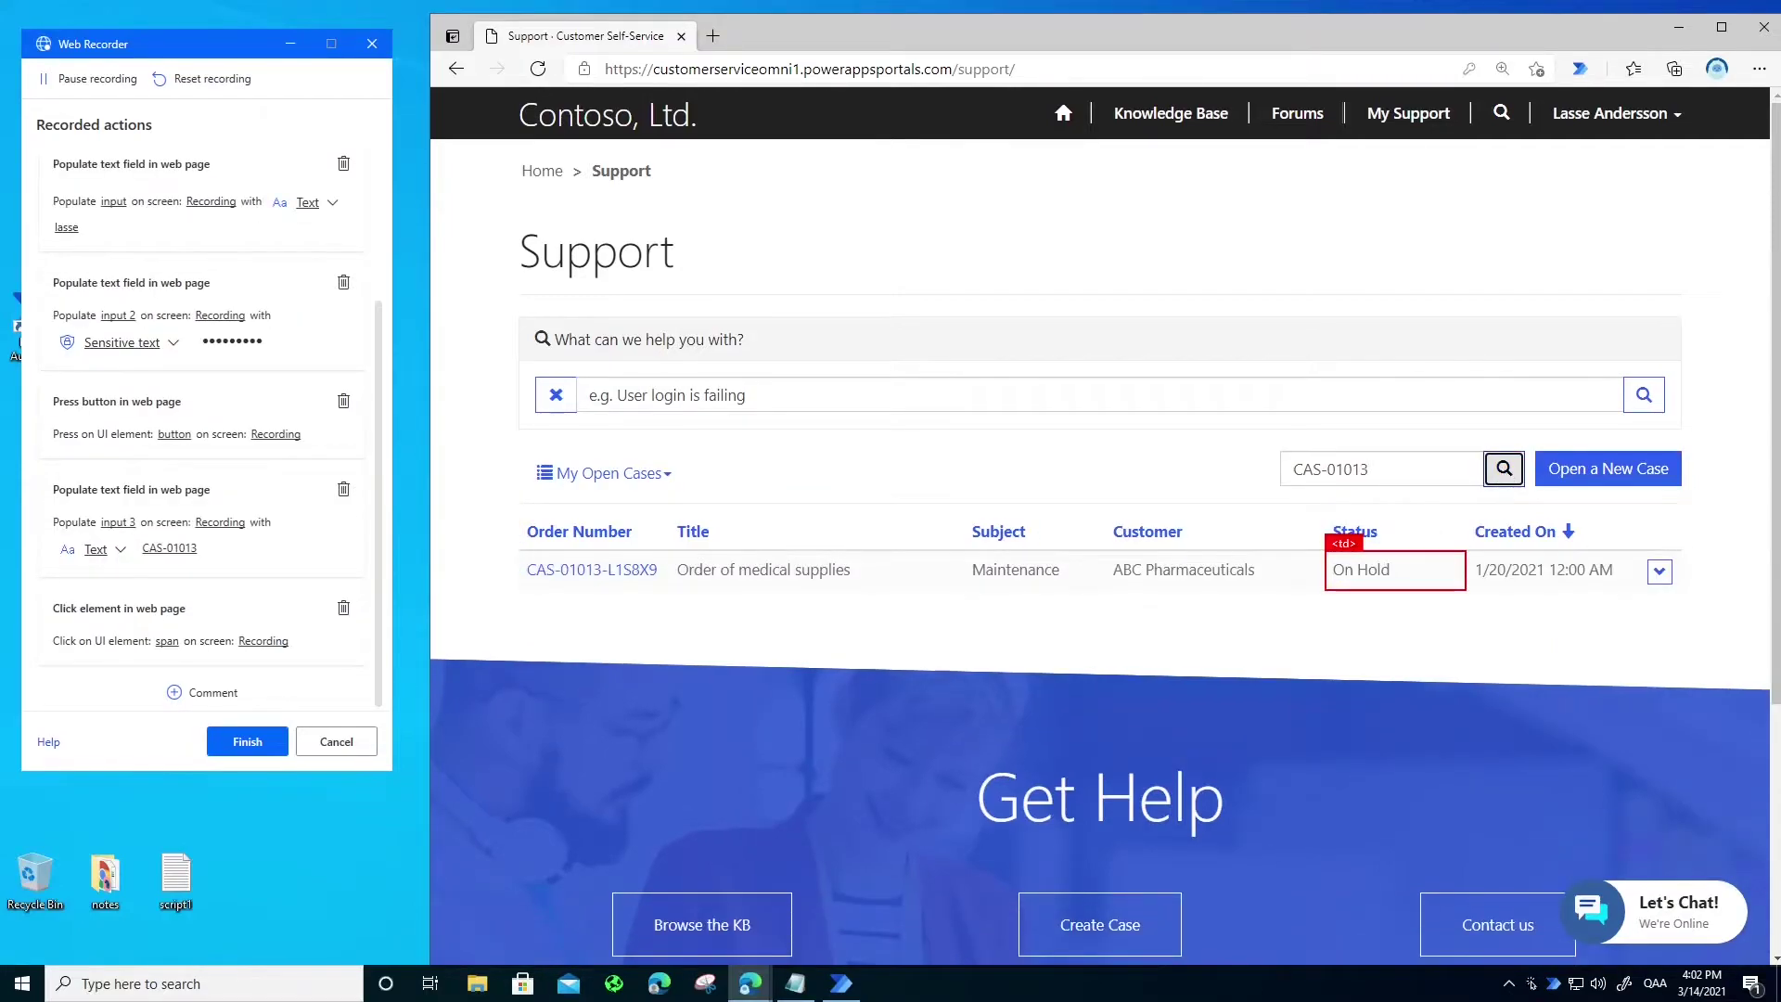
{"action": "right_click", "coordinate": [1364, 579]}
{"action": "mouse_move", "coordinate": [1382, 597]}
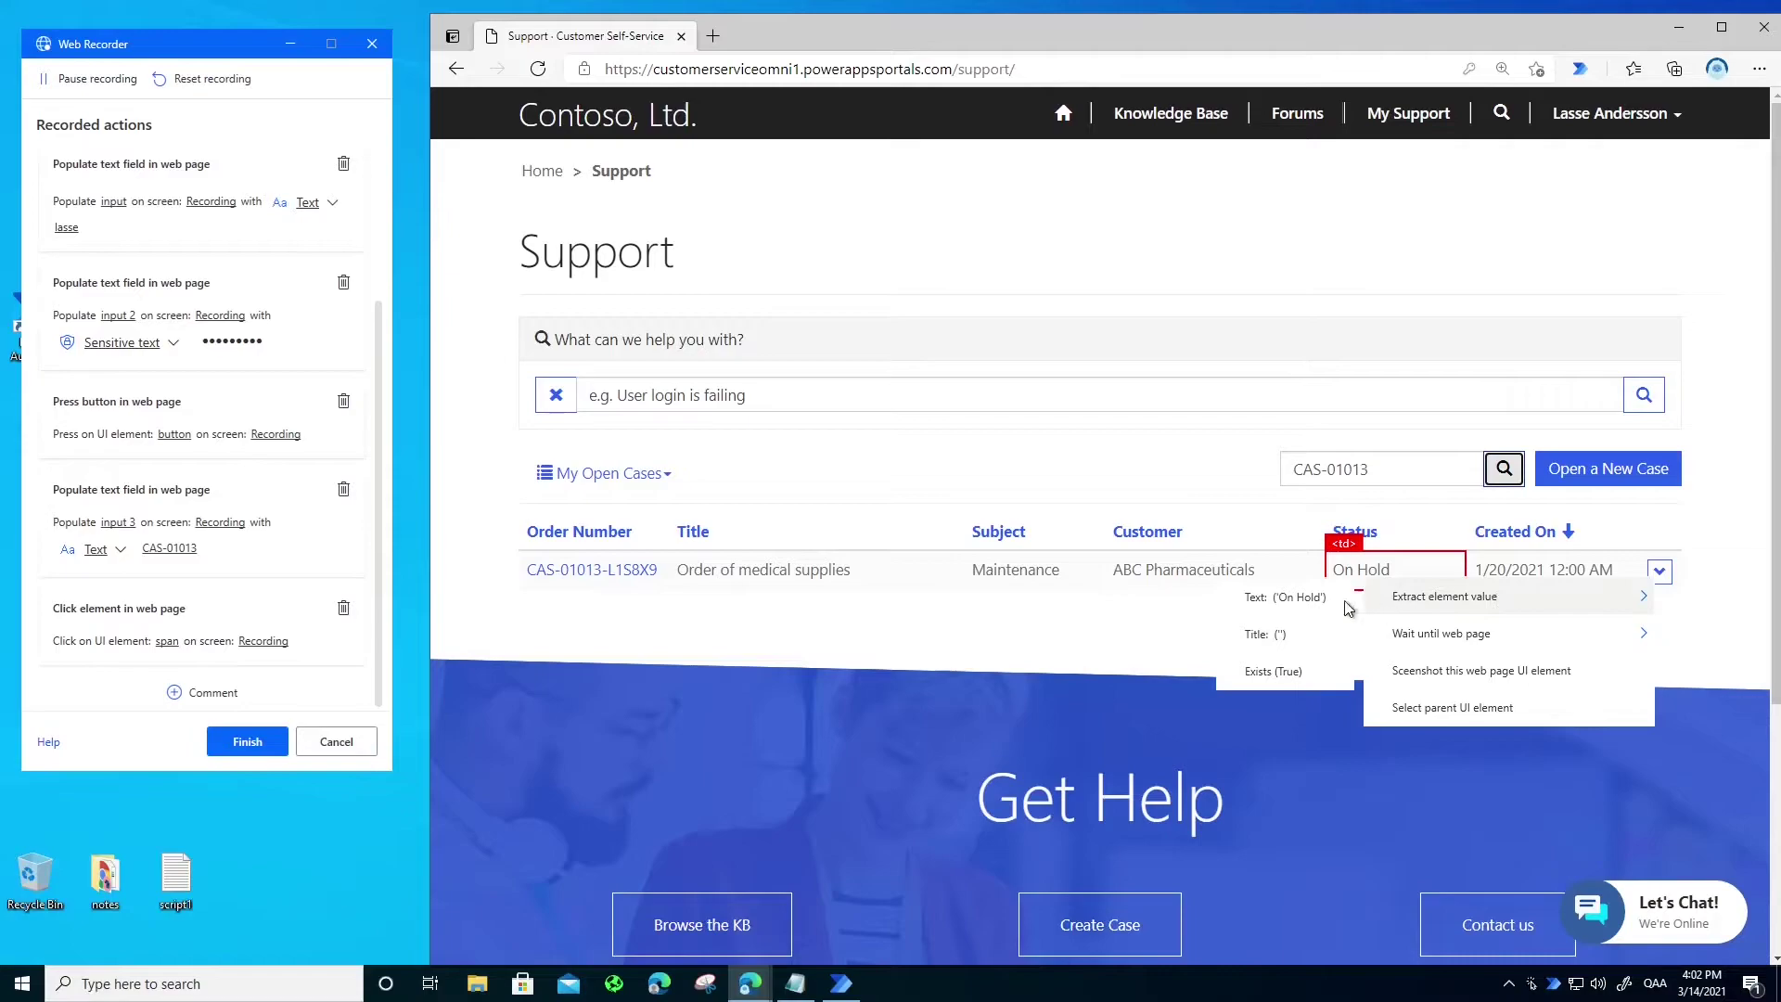
{"action": "left_click", "coordinate": [1301, 599]}
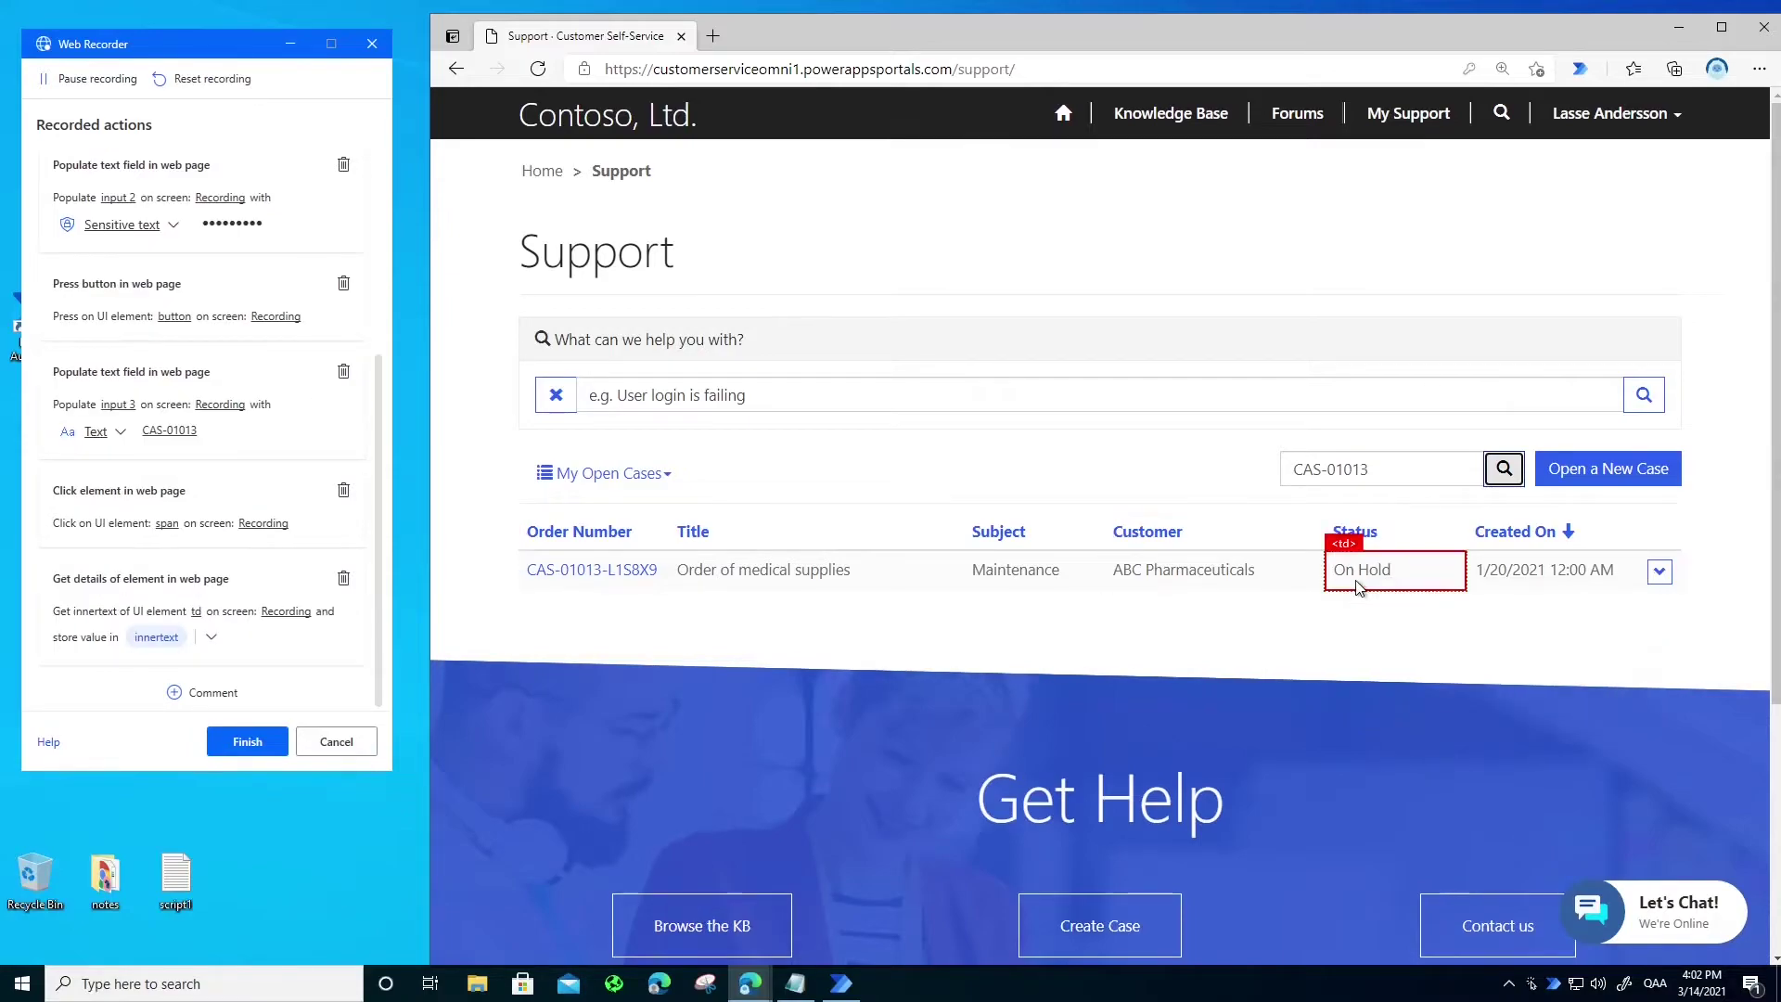
Sign out of the support portal and finish the recording
{"action": "left_click", "coordinate": [1679, 124]}
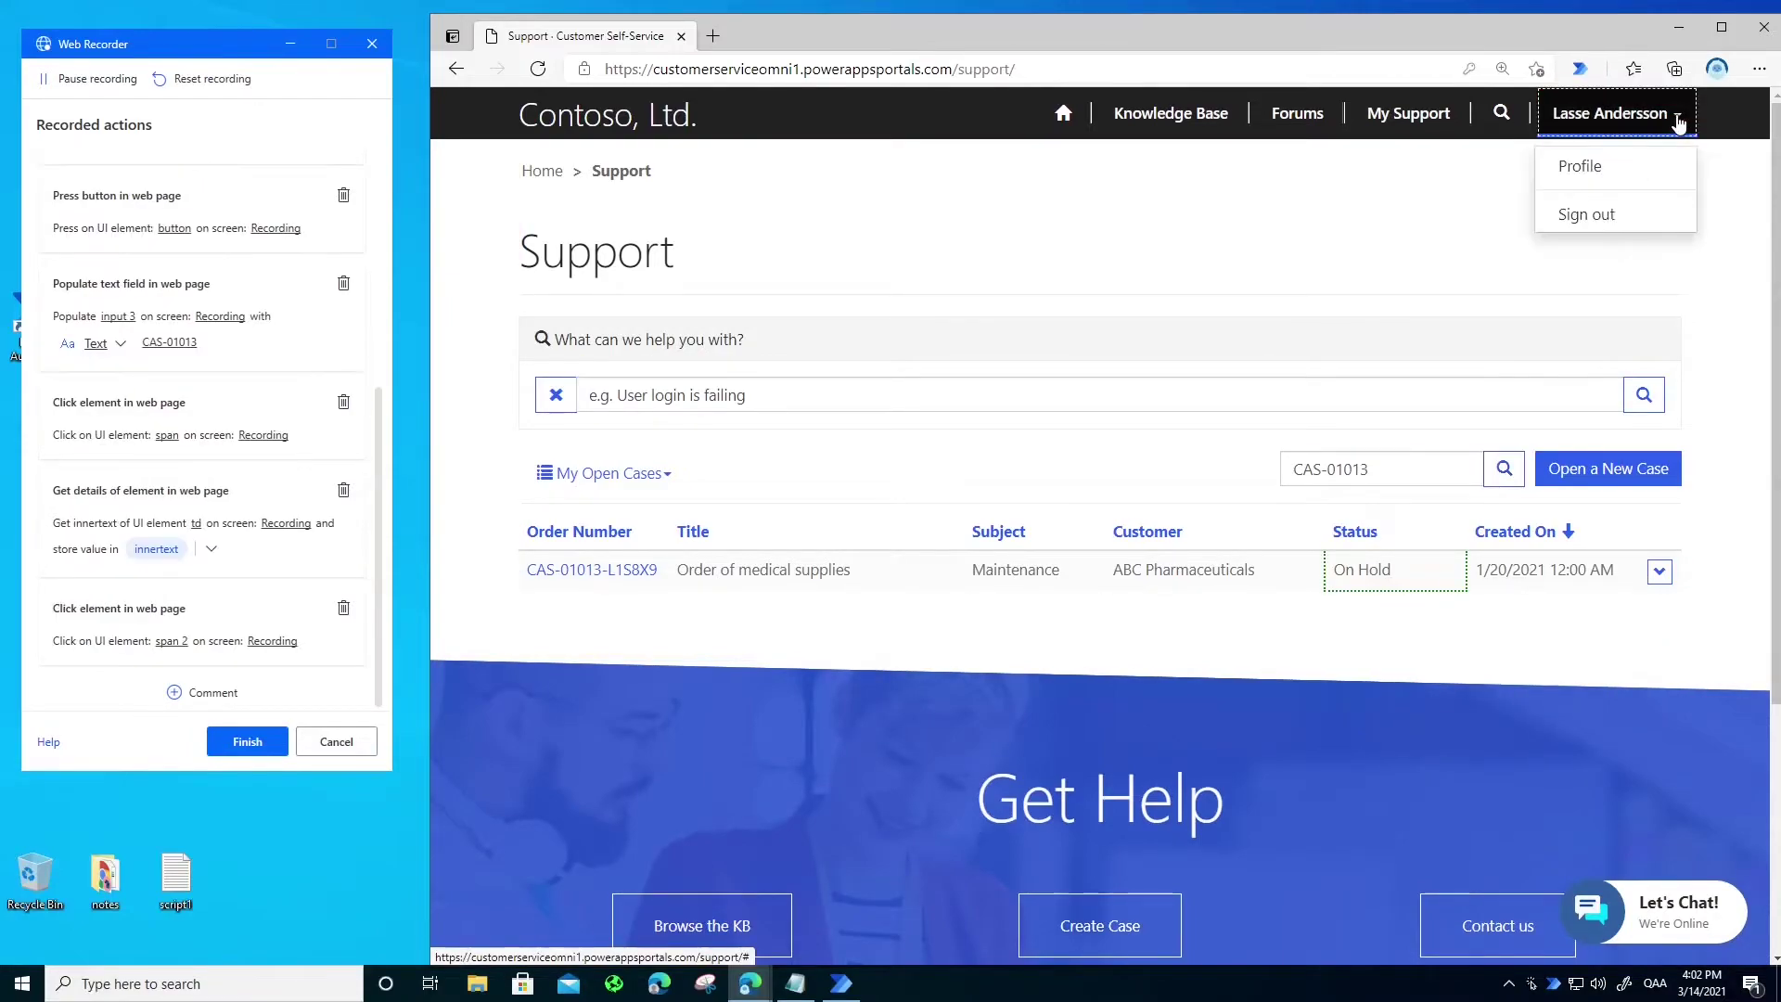
{"action": "left_click", "coordinate": [1629, 218]}
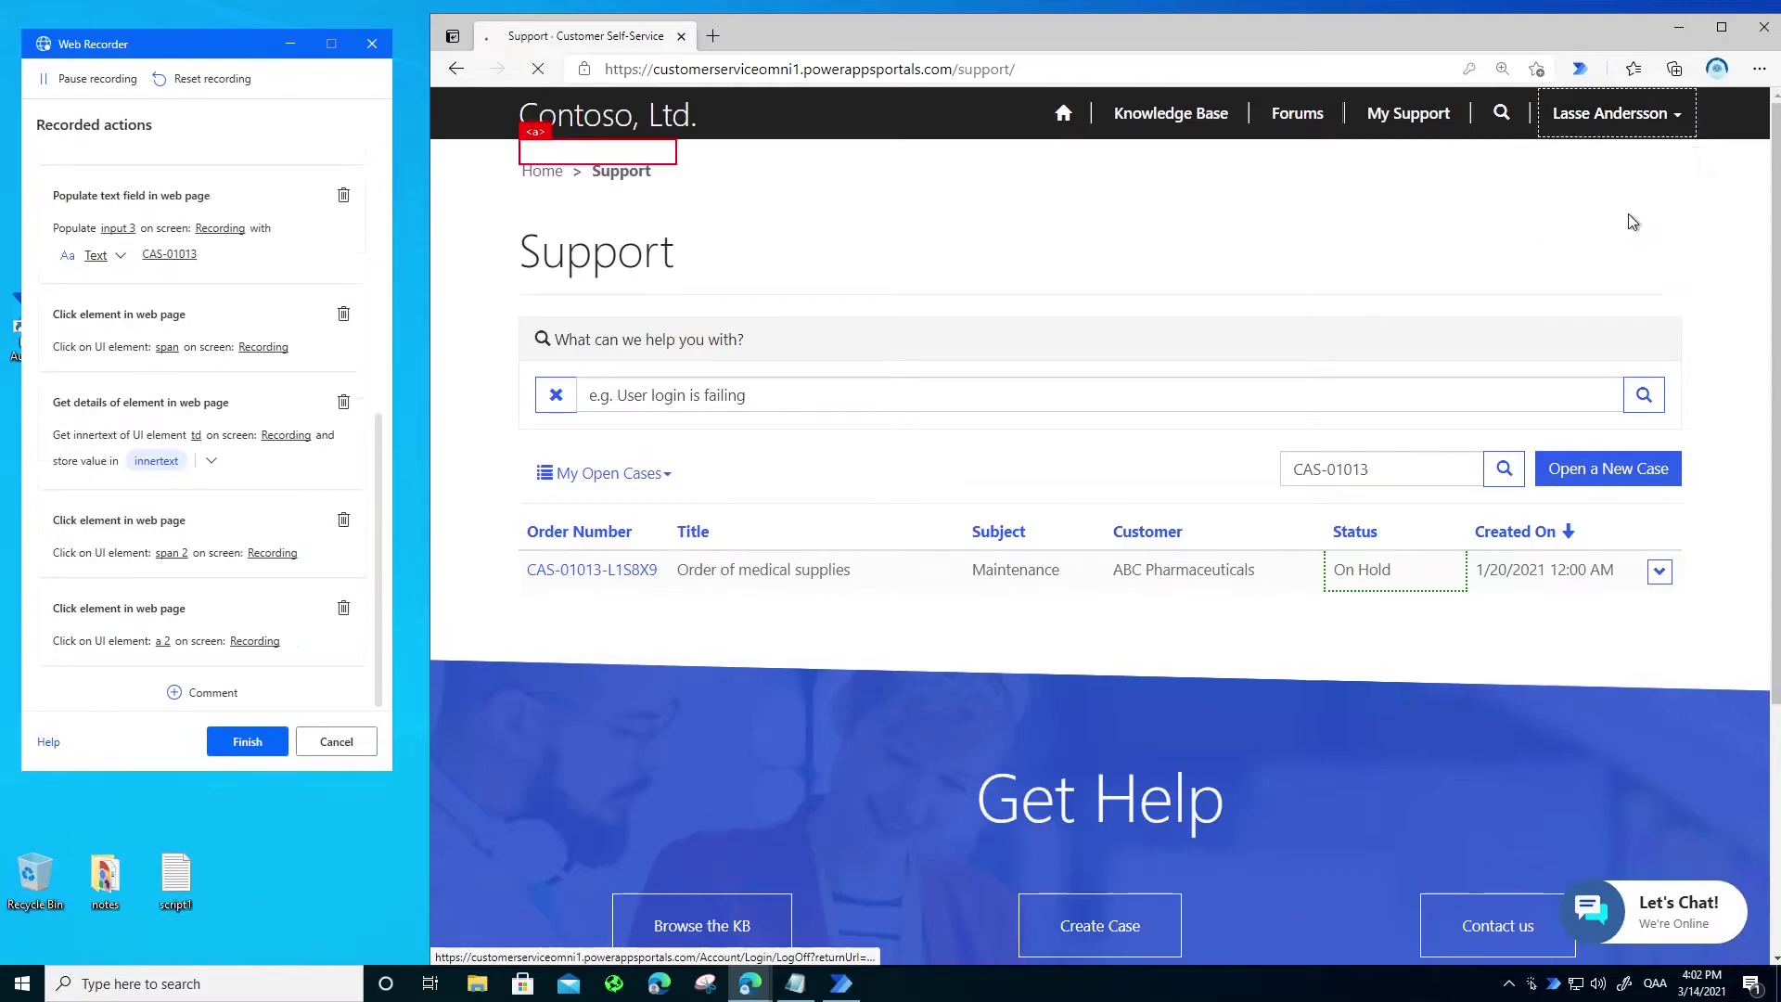
{"action": "scroll", "coordinate": [275, 598], "scroll_direction": "up", "scroll_amount": 5}
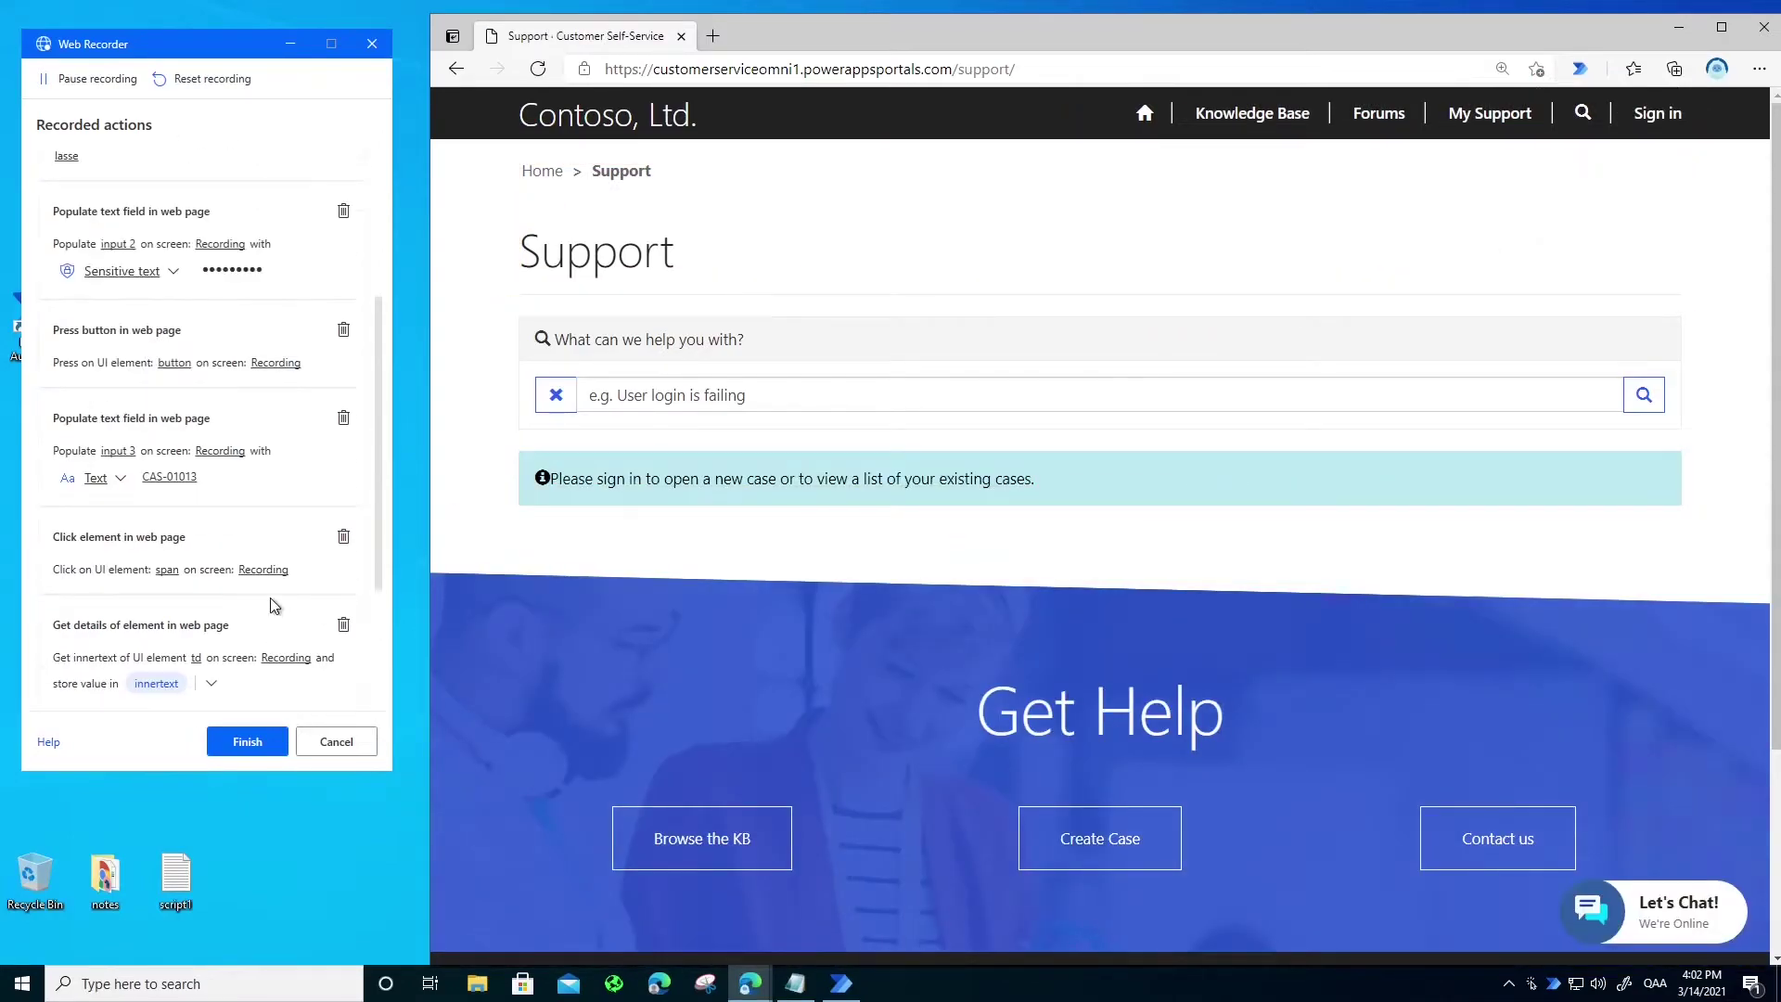
{"action": "scroll", "coordinate": [275, 604], "scroll_direction": "down", "scroll_amount": 2}
{"action": "scroll", "coordinate": [270, 598], "scroll_direction": "down", "scroll_amount": 5}
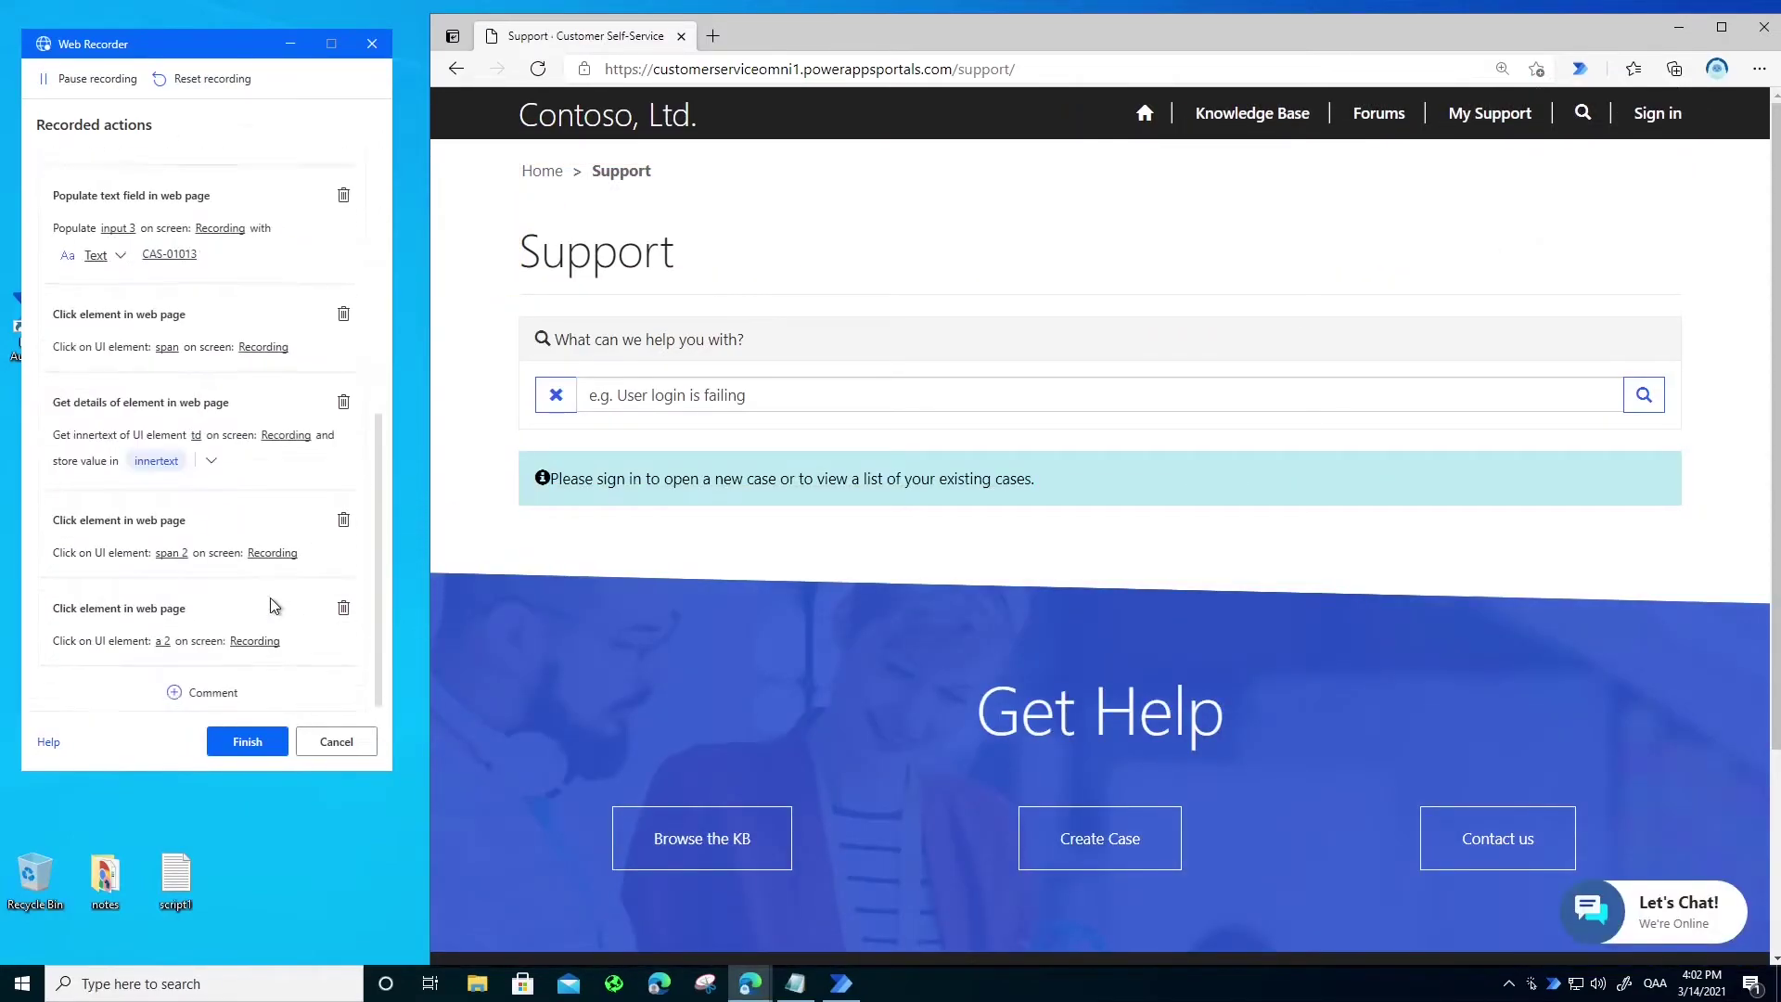
{"action": "left_click", "coordinate": [256, 740]}
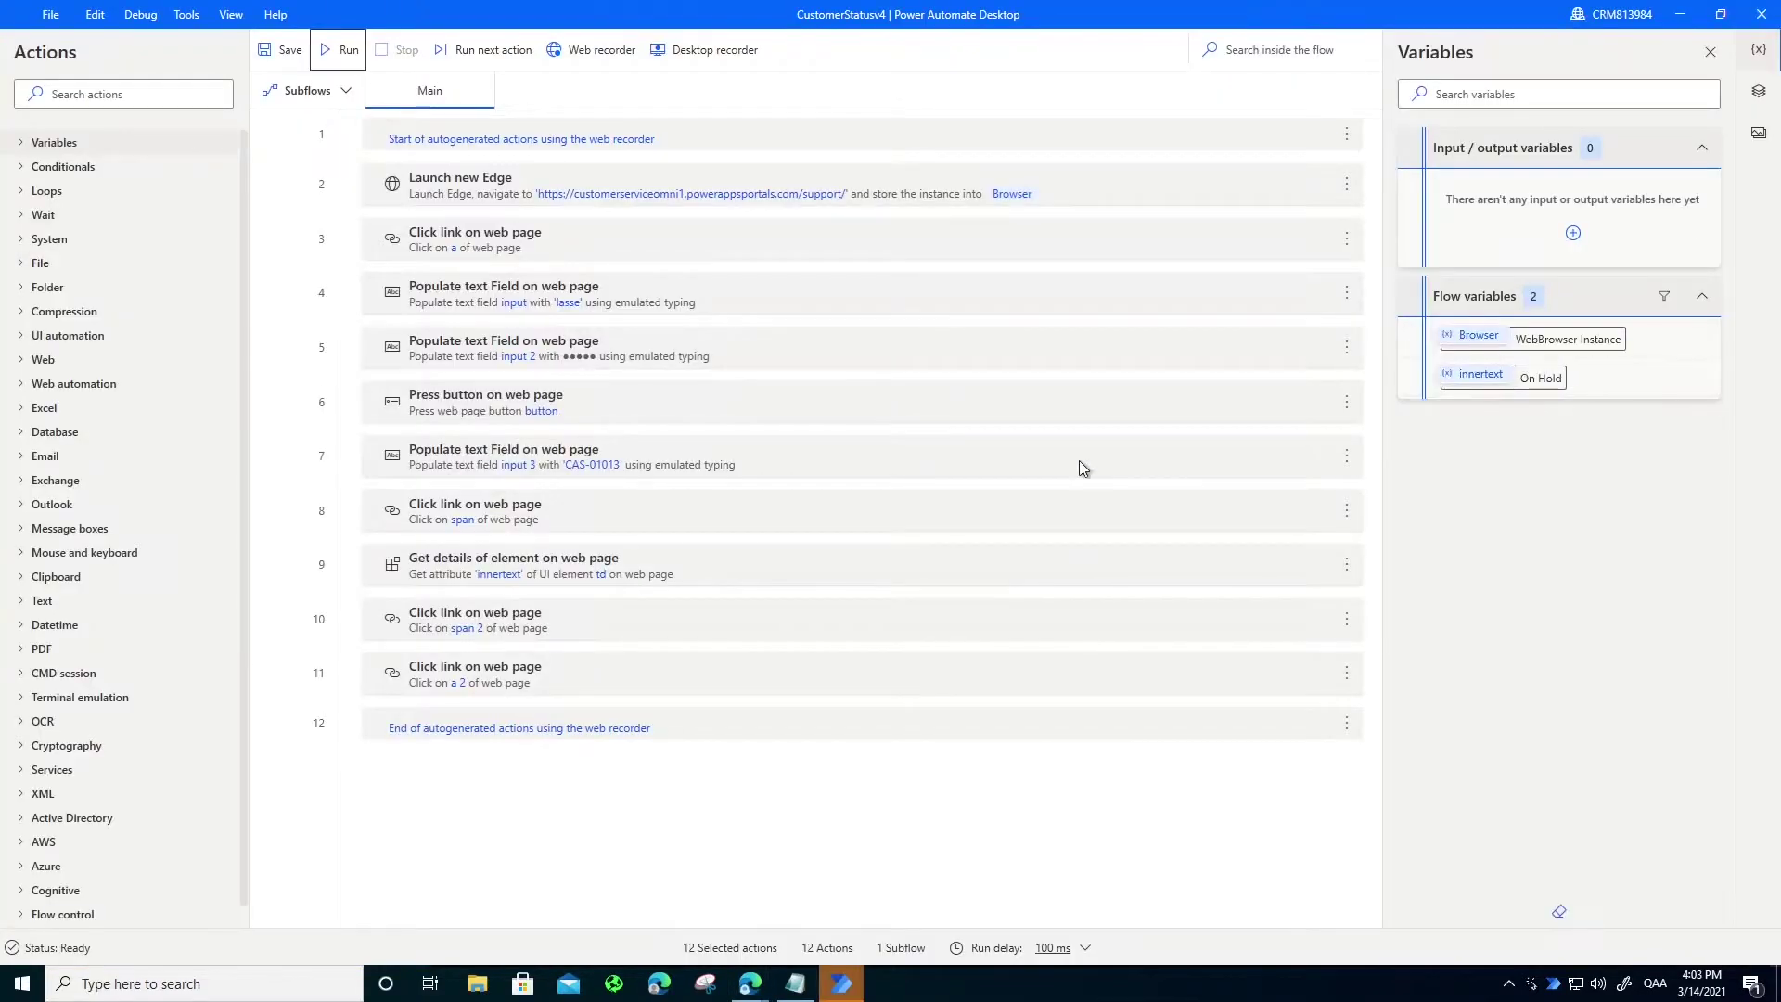
Test-run CustomerStatusv4, replaying the recorded sign-in, case search and sign-out
{"action": "left_click", "coordinate": [340, 53]}
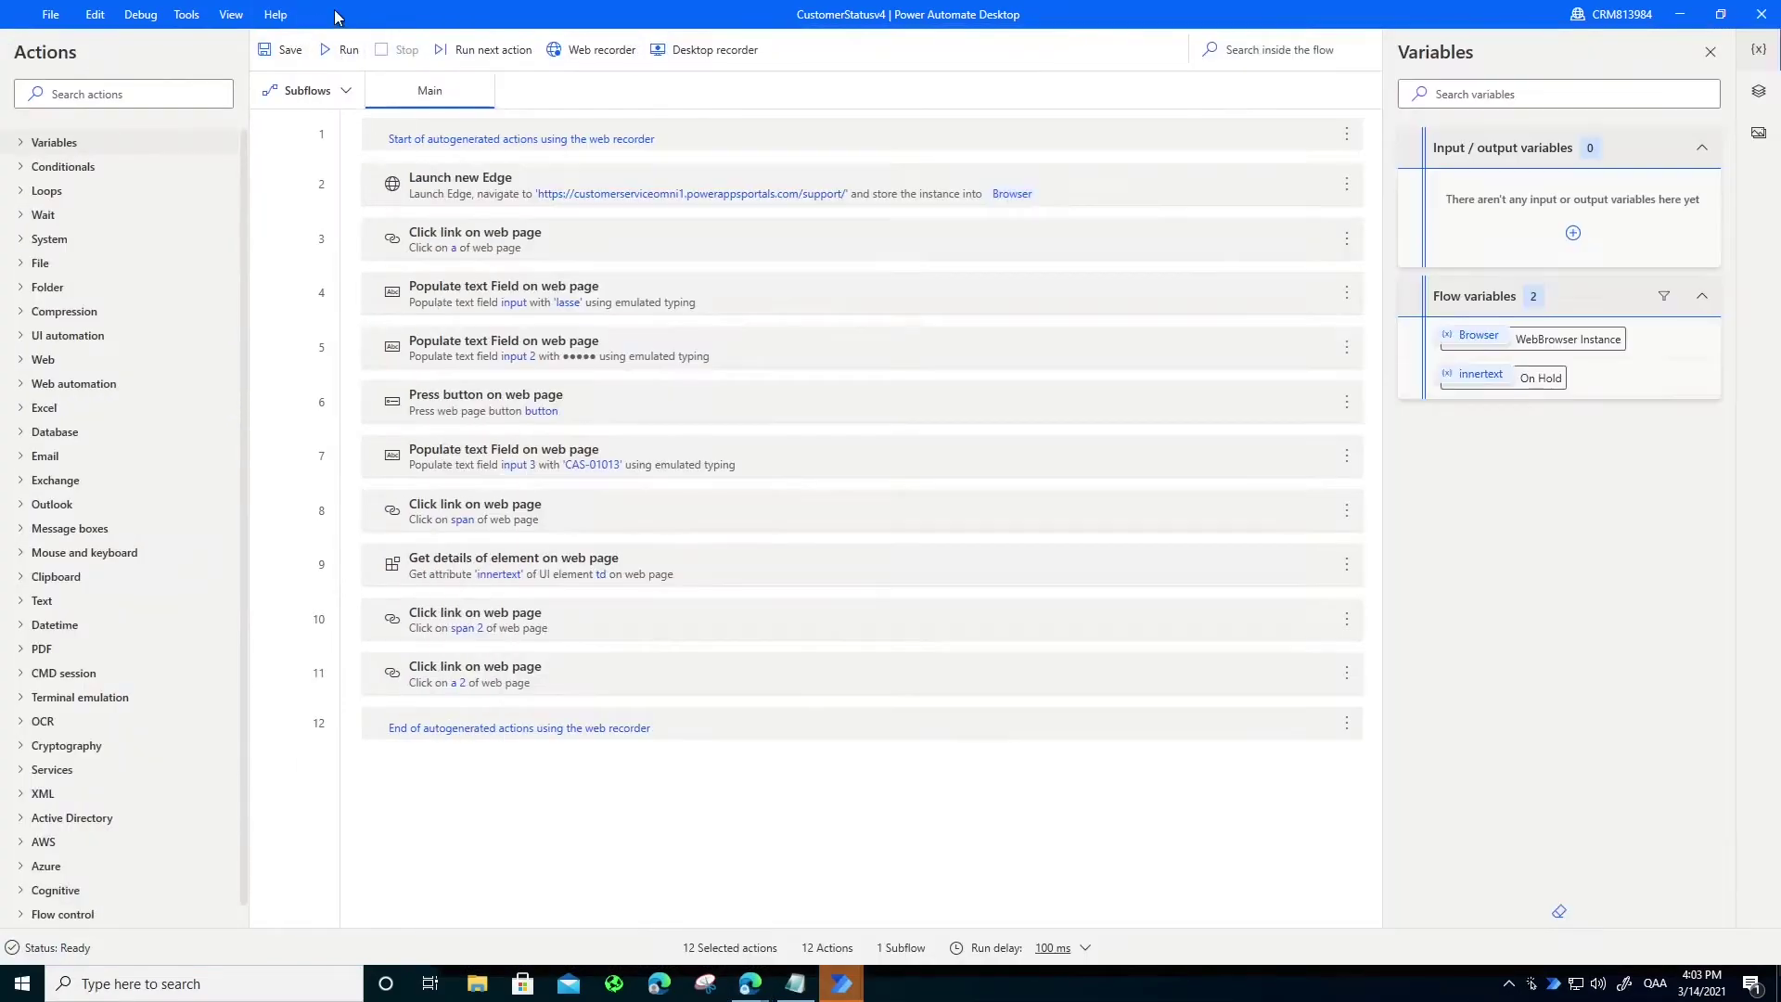
Create an input variable SupplierID with default value CAS-01013
{"action": "left_click", "coordinate": [1574, 234]}
{"action": "left_click", "coordinate": [1599, 275]}
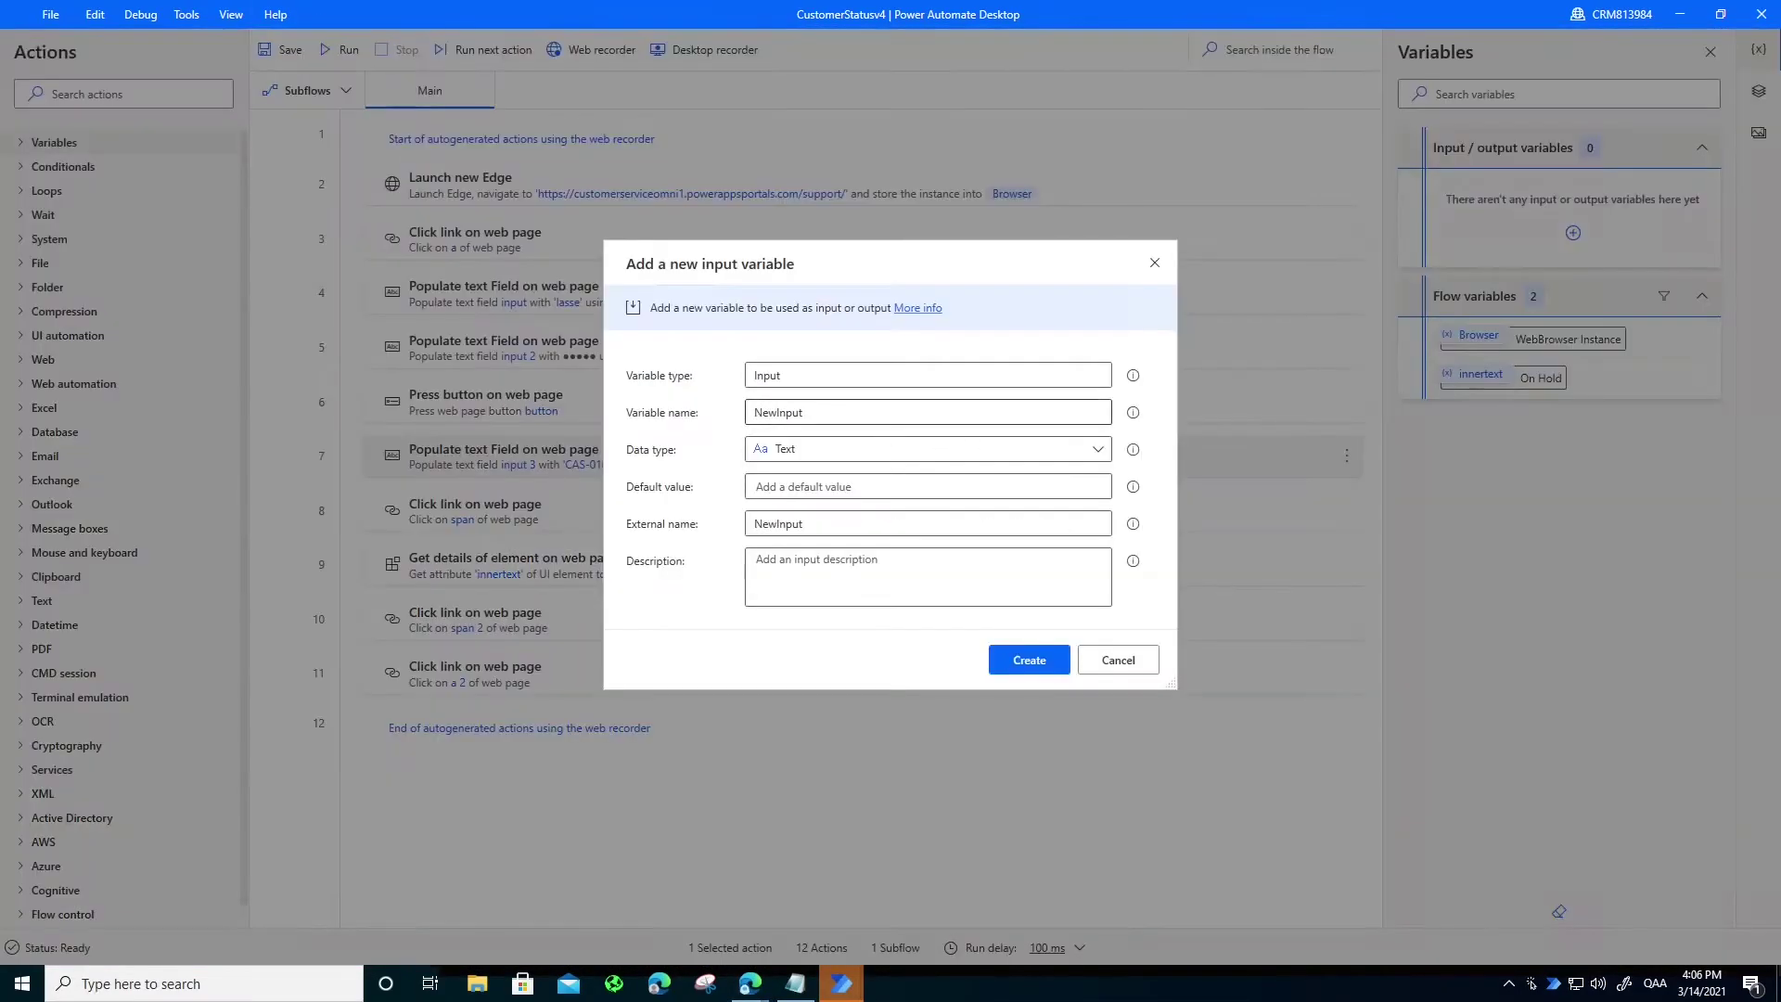
{"action": "key", "text": "ctrl+a"}
{"action": "type", "text": "SupplierID"}
{"action": "key", "text": "ctrl+a"}
{"action": "key", "text": "Tab"}
{"action": "key", "text": "Tab"}
{"action": "type", "text": "CAS-010"}
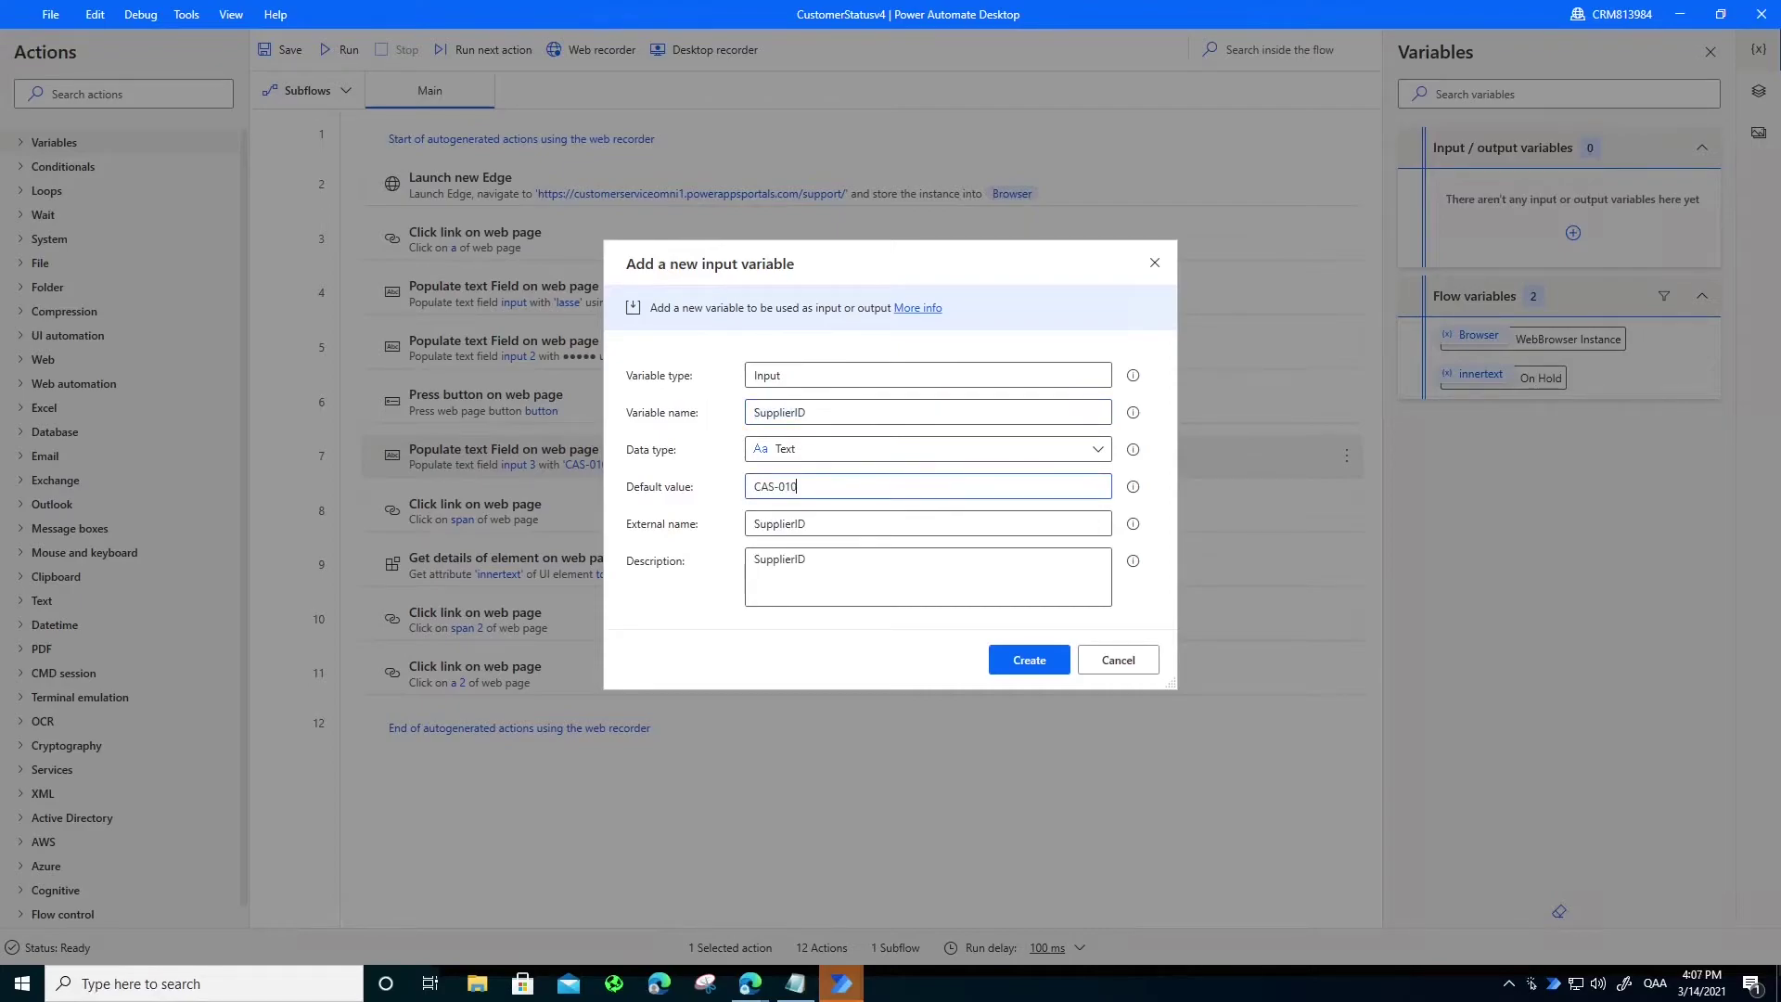
{"action": "left_click", "coordinate": [1028, 659]}
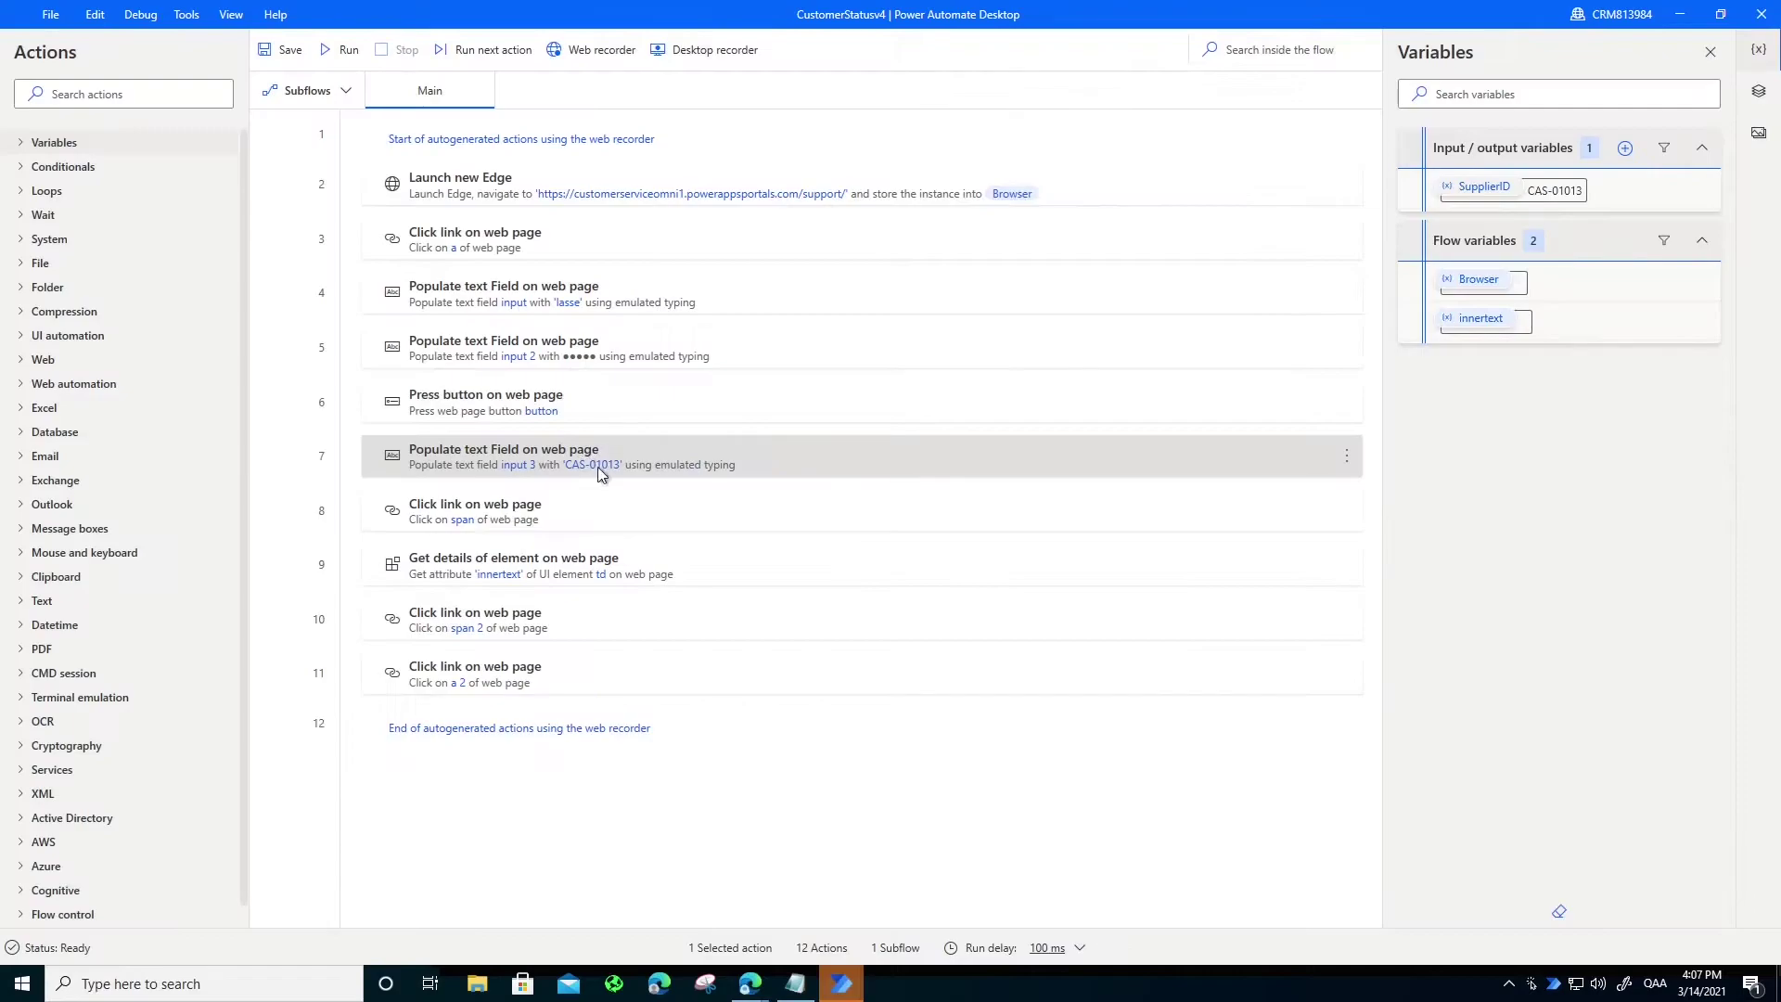
Make action 7 enter %SupplierID% instead of the hard-coded CAS-01013
{"action": "double_click", "coordinate": [594, 471]}
{"action": "key", "text": "ctrl+a"}
{"action": "key", "text": "BackSpace"}
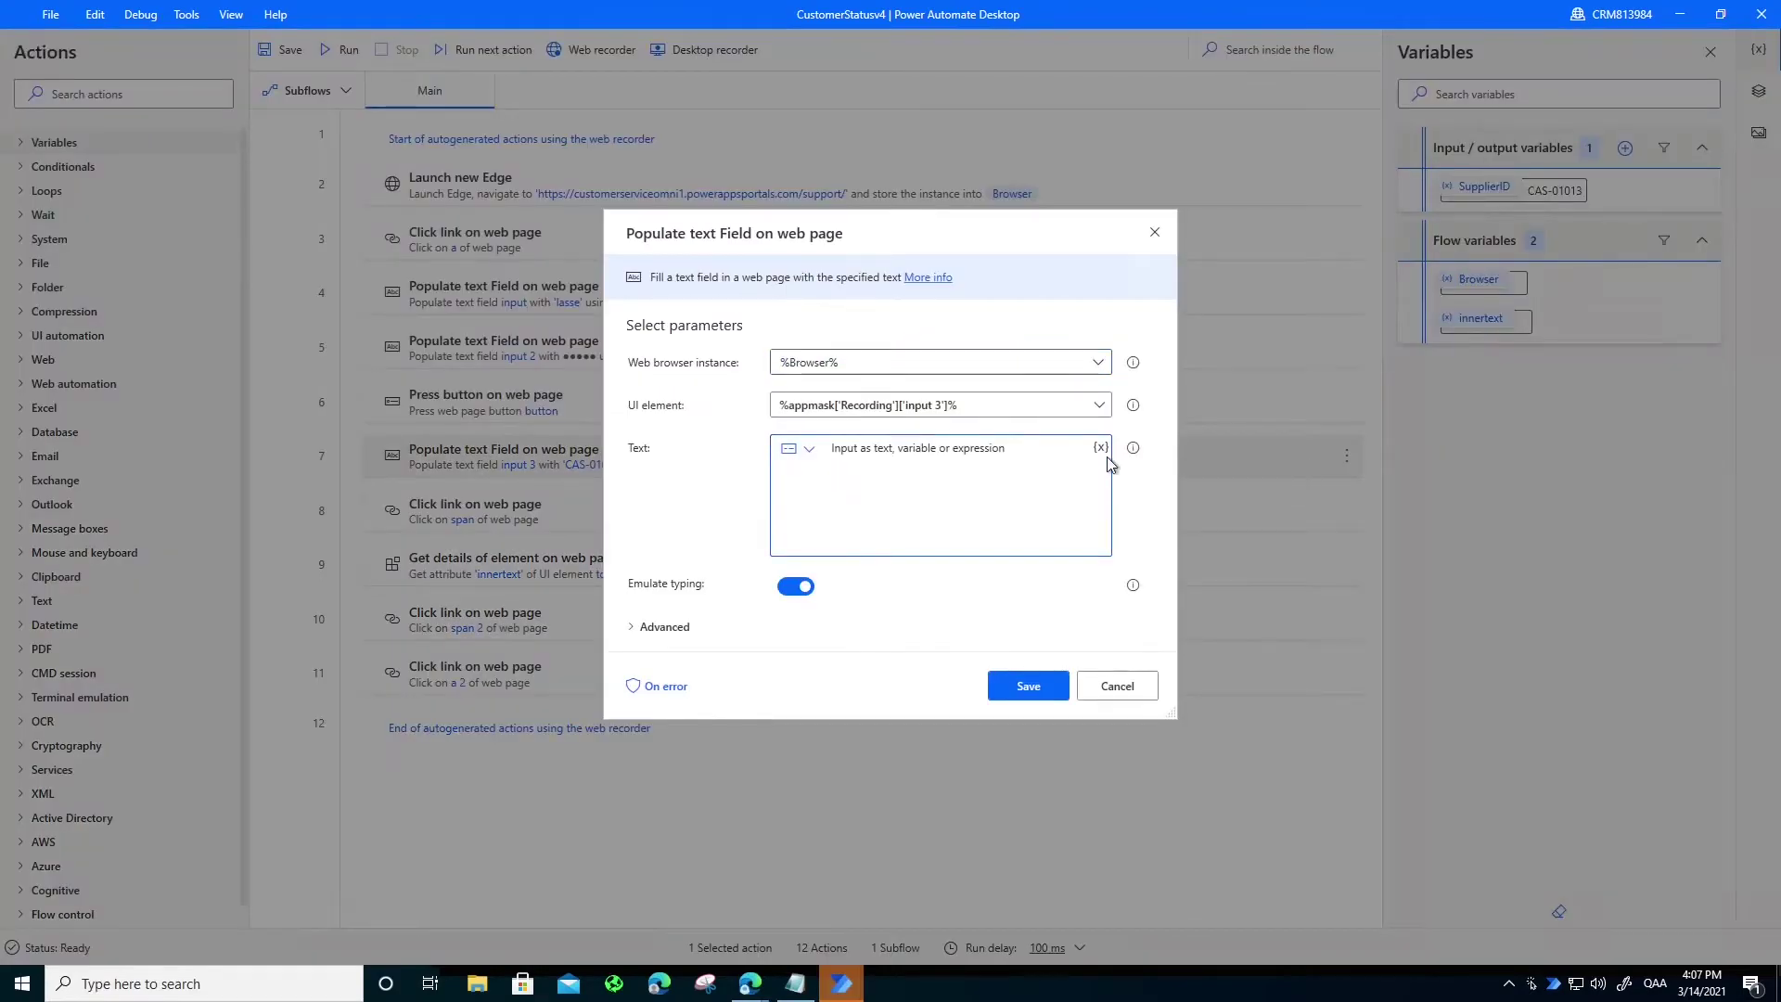
{"action": "left_click", "coordinate": [1100, 449]}
{"action": "left_click", "coordinate": [626, 586]}
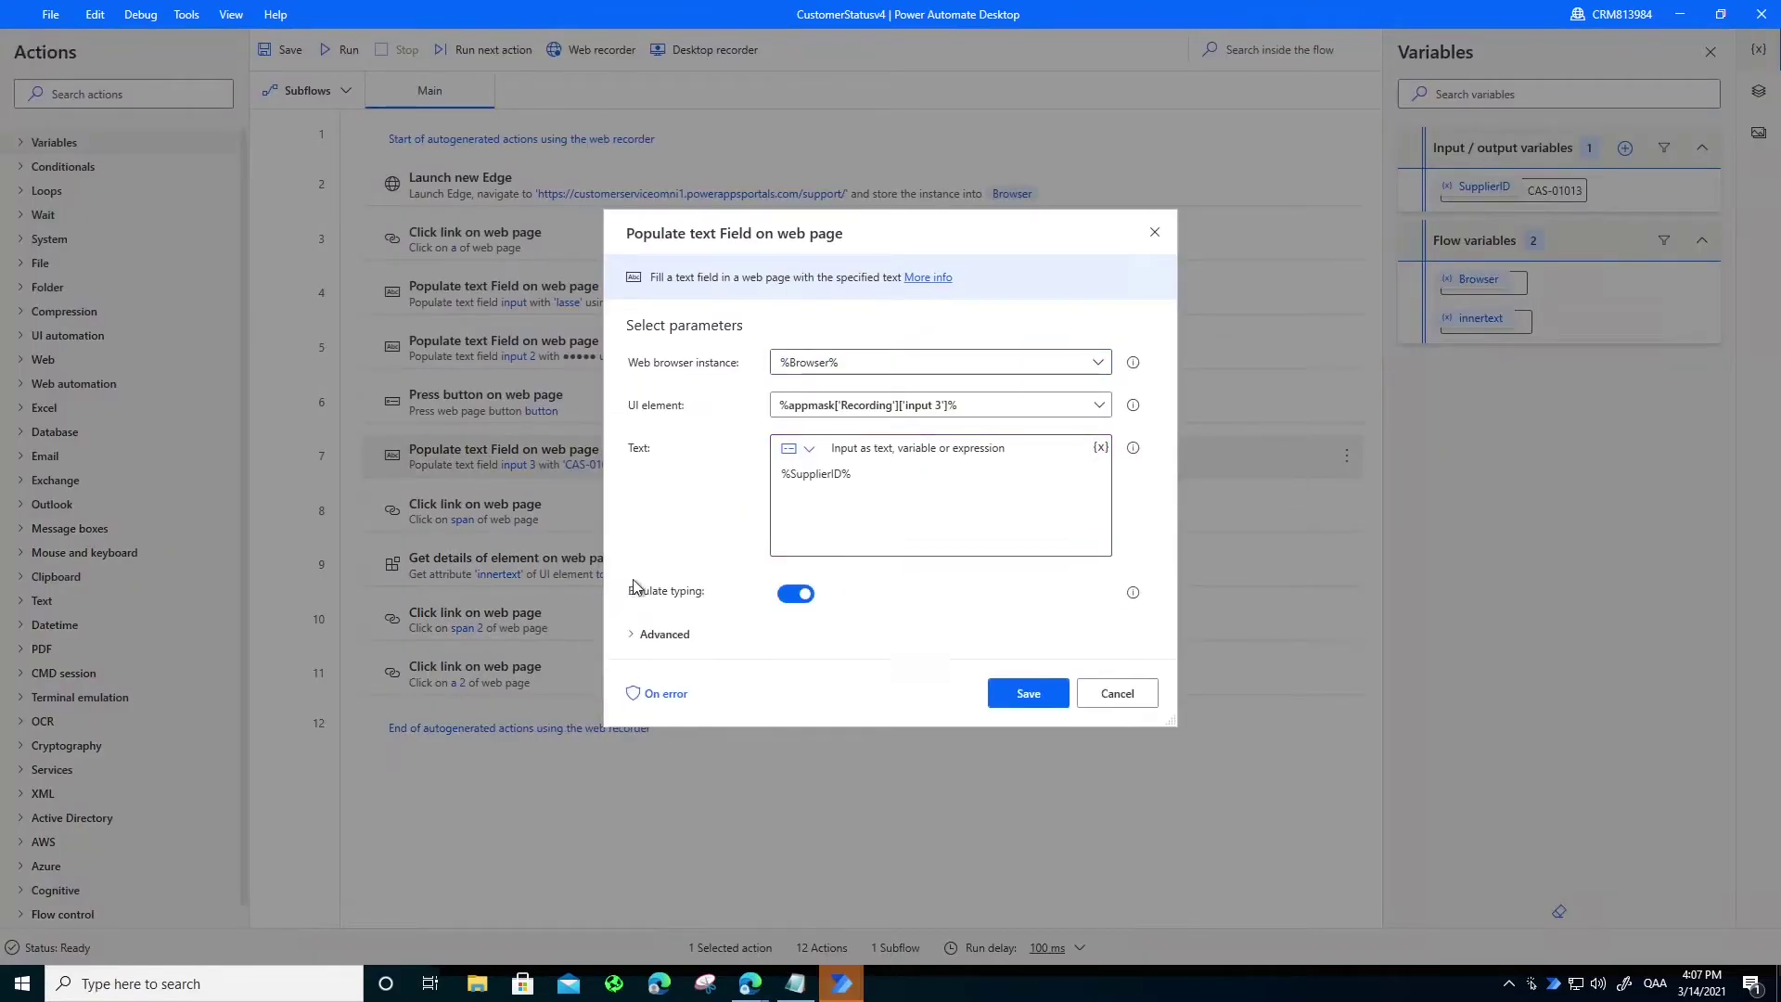
{"action": "left_click", "coordinate": [1035, 687]}
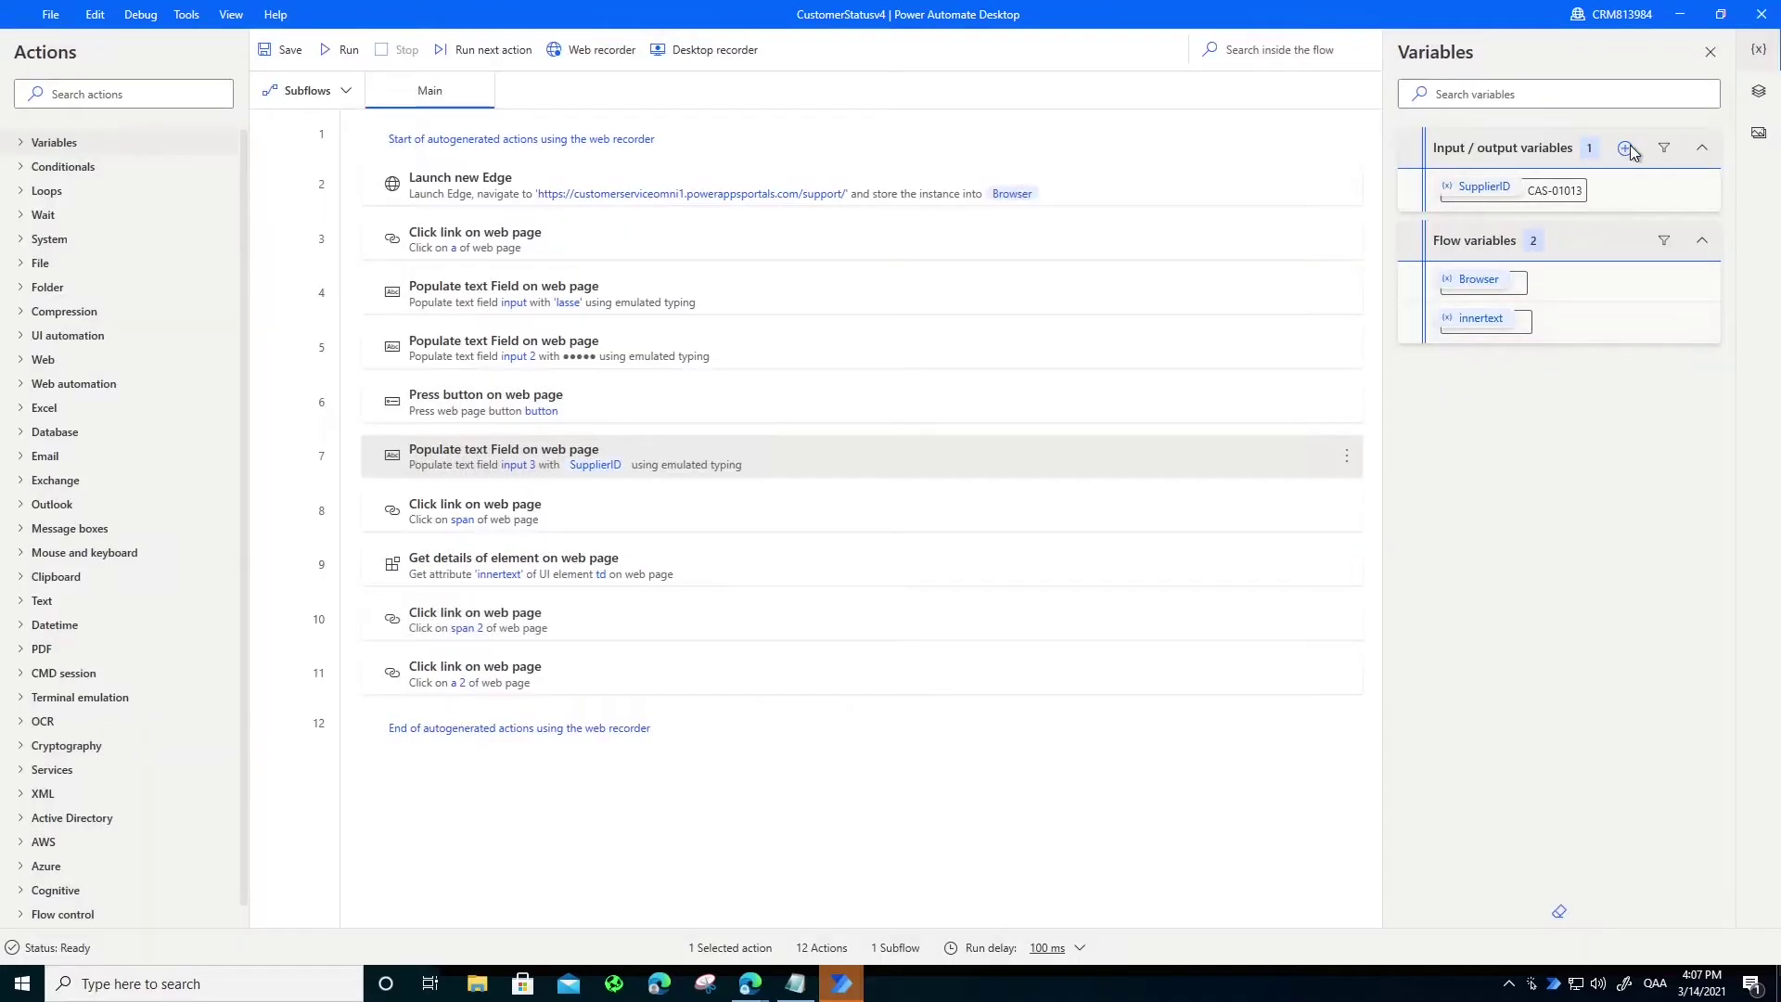
Add a SupplierStatus output variable and save the flow
{"action": "left_click", "coordinate": [1624, 148]}
{"action": "left_click", "coordinate": [1646, 223]}
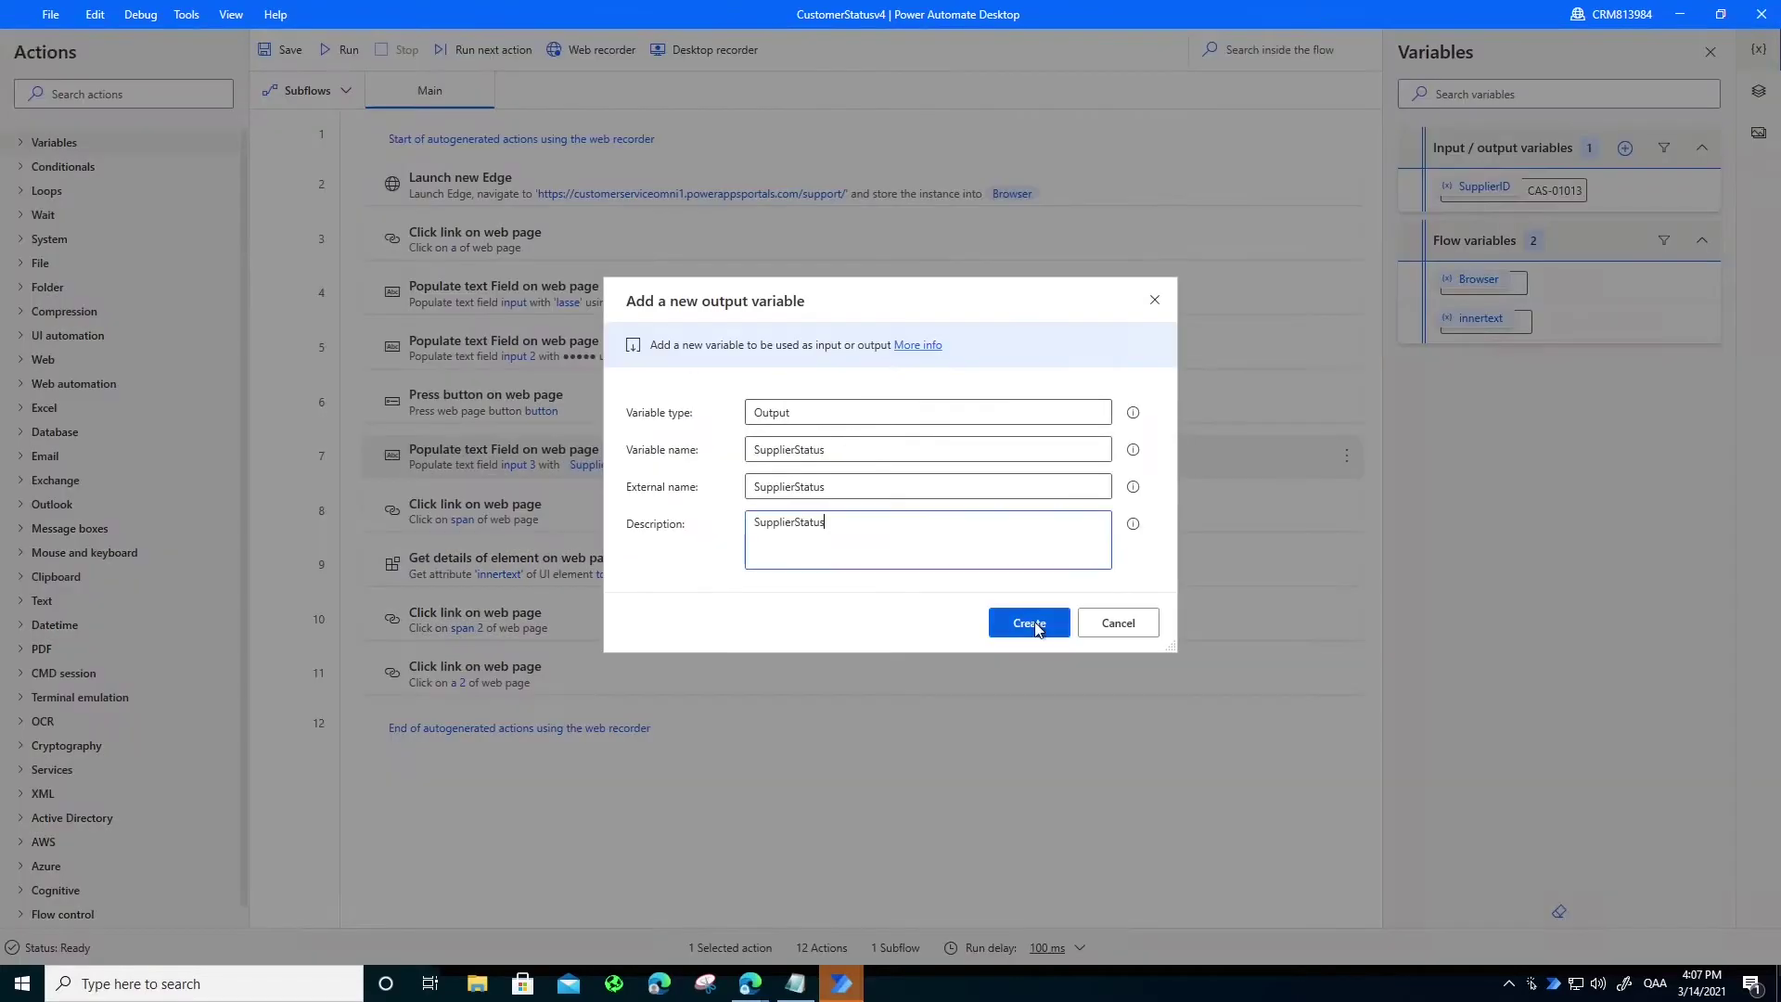
{"action": "left_click", "coordinate": [1025, 619]}
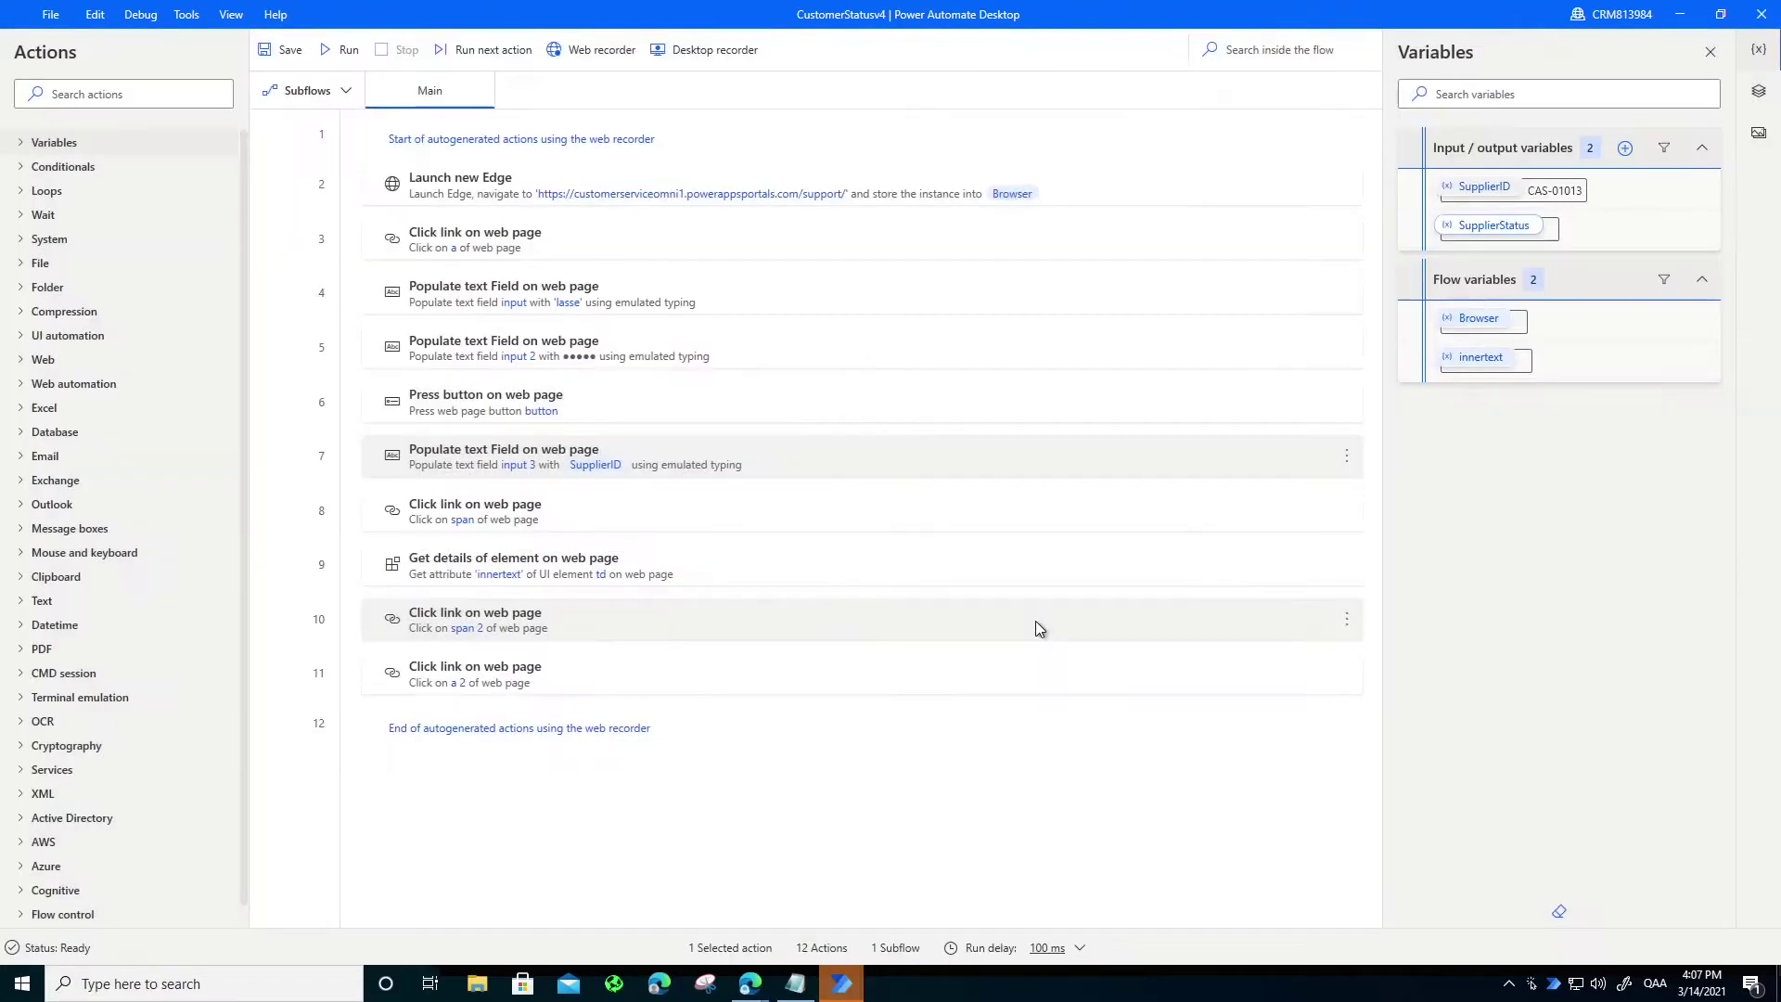
{"action": "key", "text": "ctrl+s"}
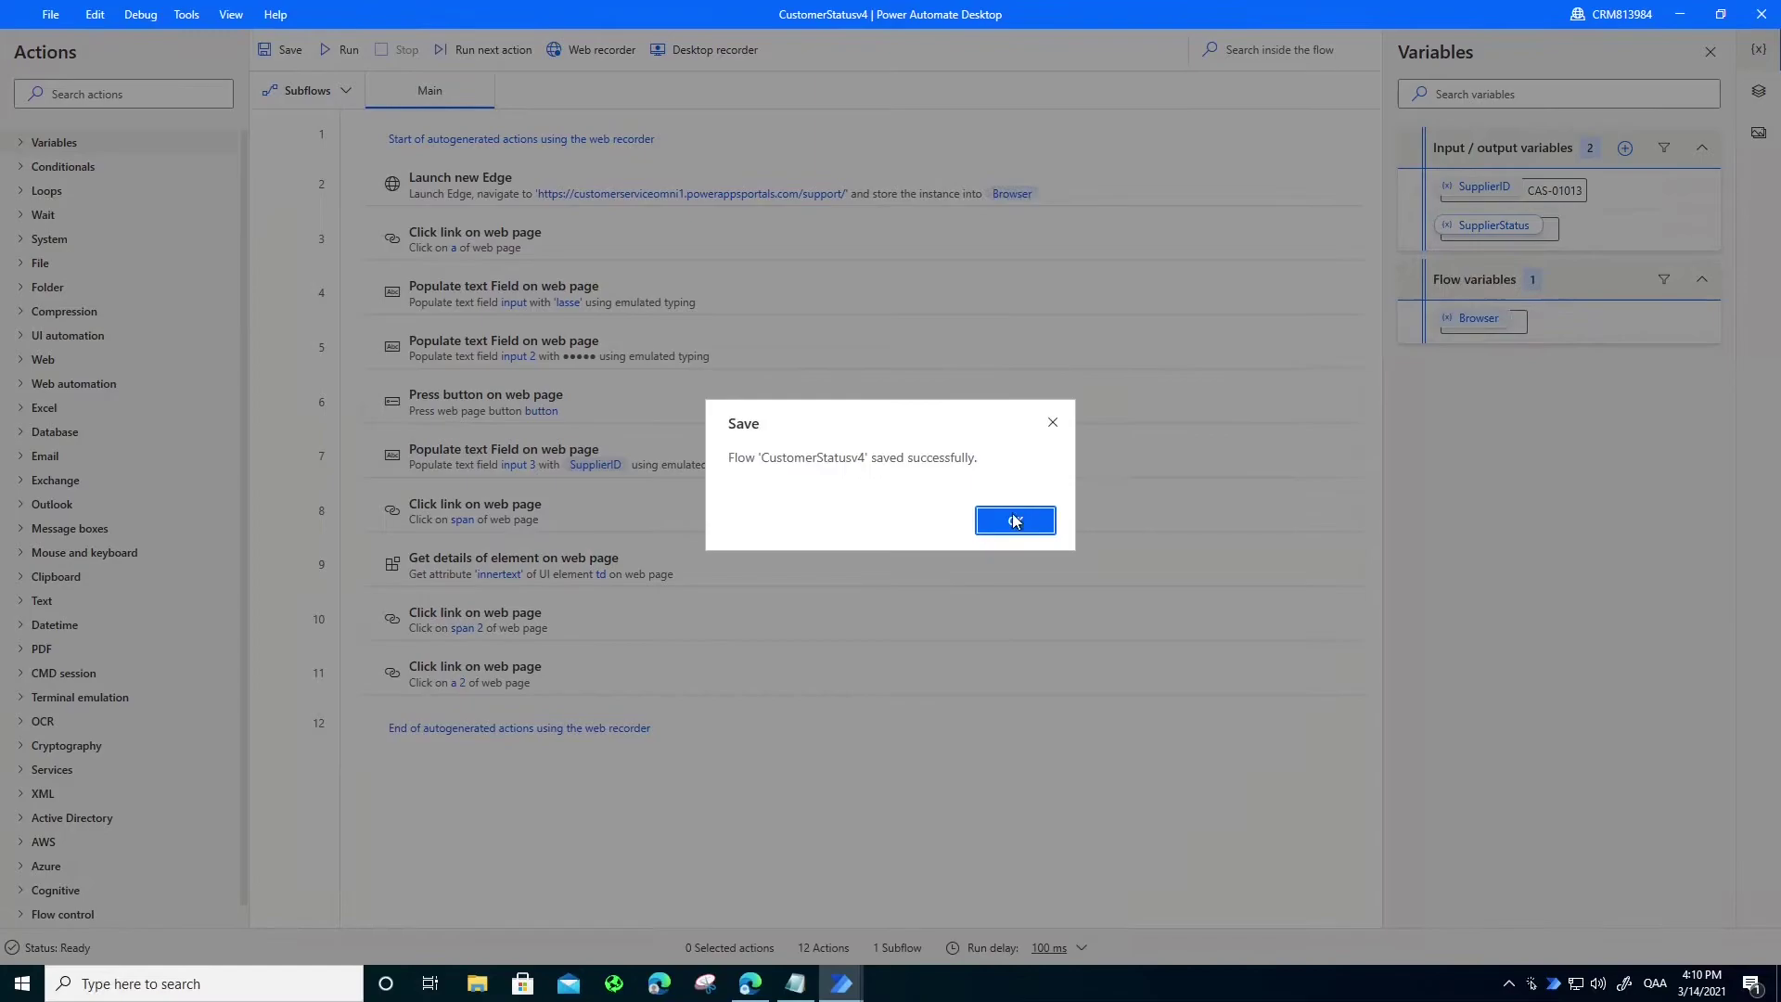
Go to office.com in the browser and search for the Power Automate app
{"action": "left_click", "coordinate": [1014, 520]}
{"action": "left_click", "coordinate": [1679, 14]}
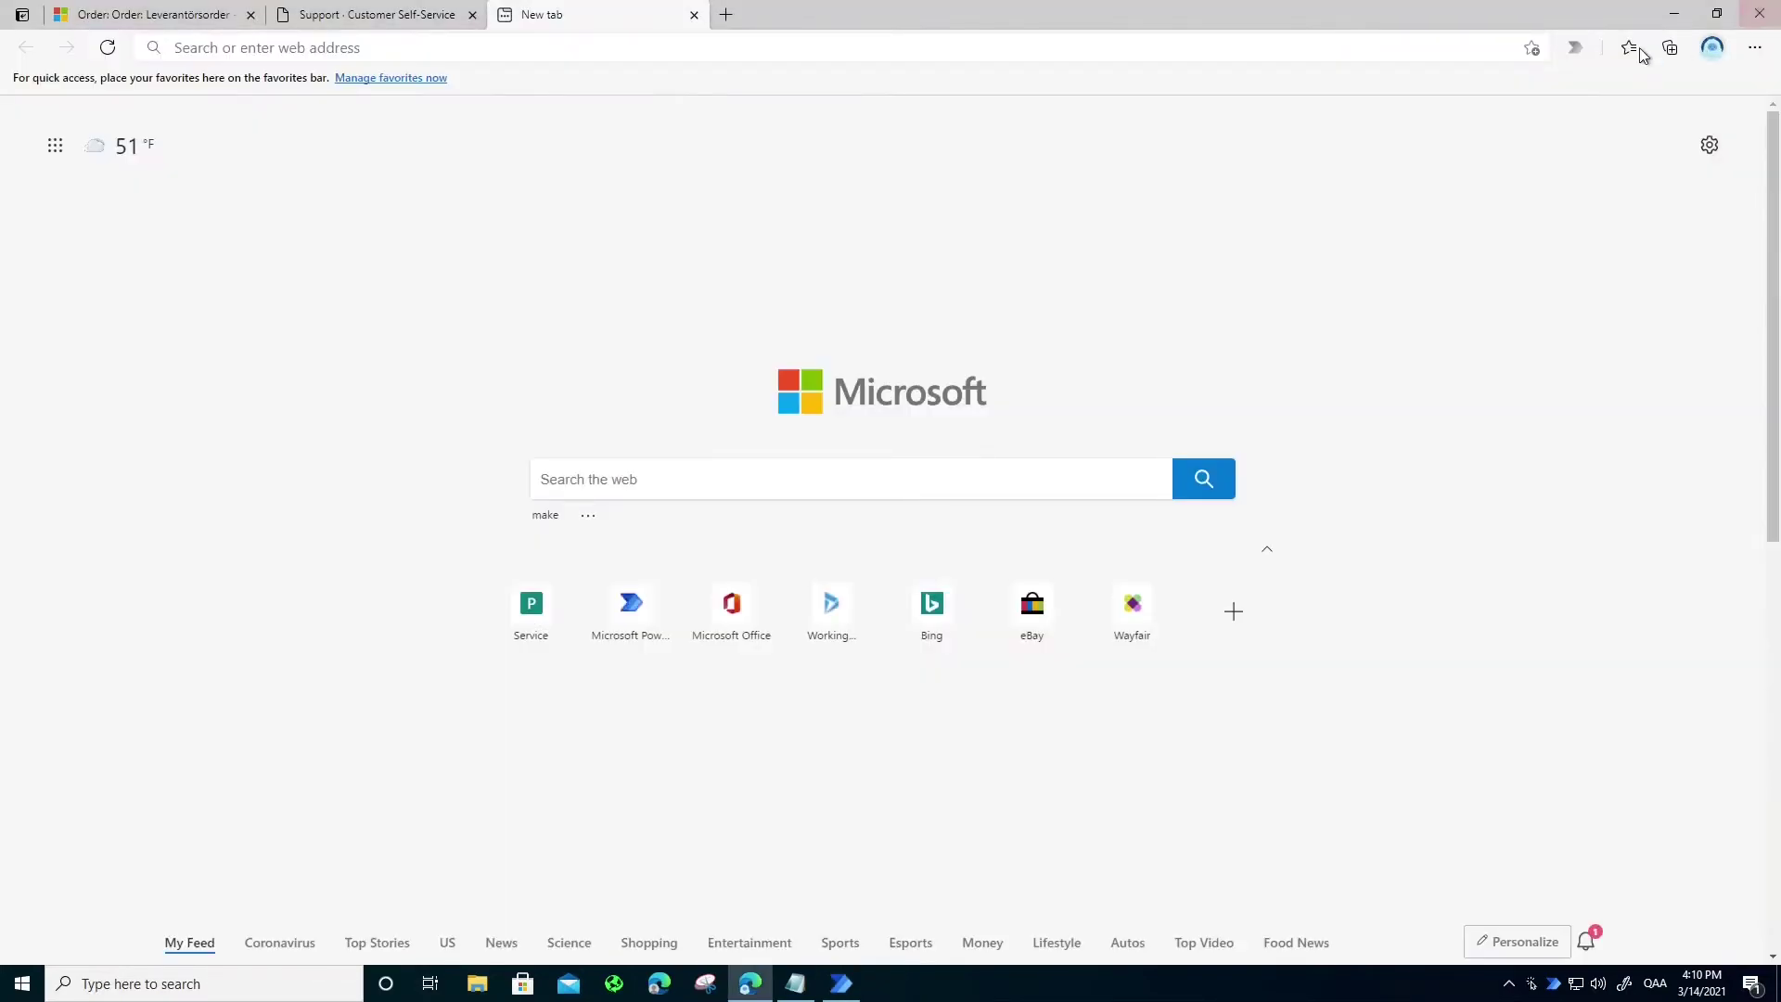
{"action": "left_click", "coordinate": [649, 48]}
{"action": "type", "text": "office.com"}
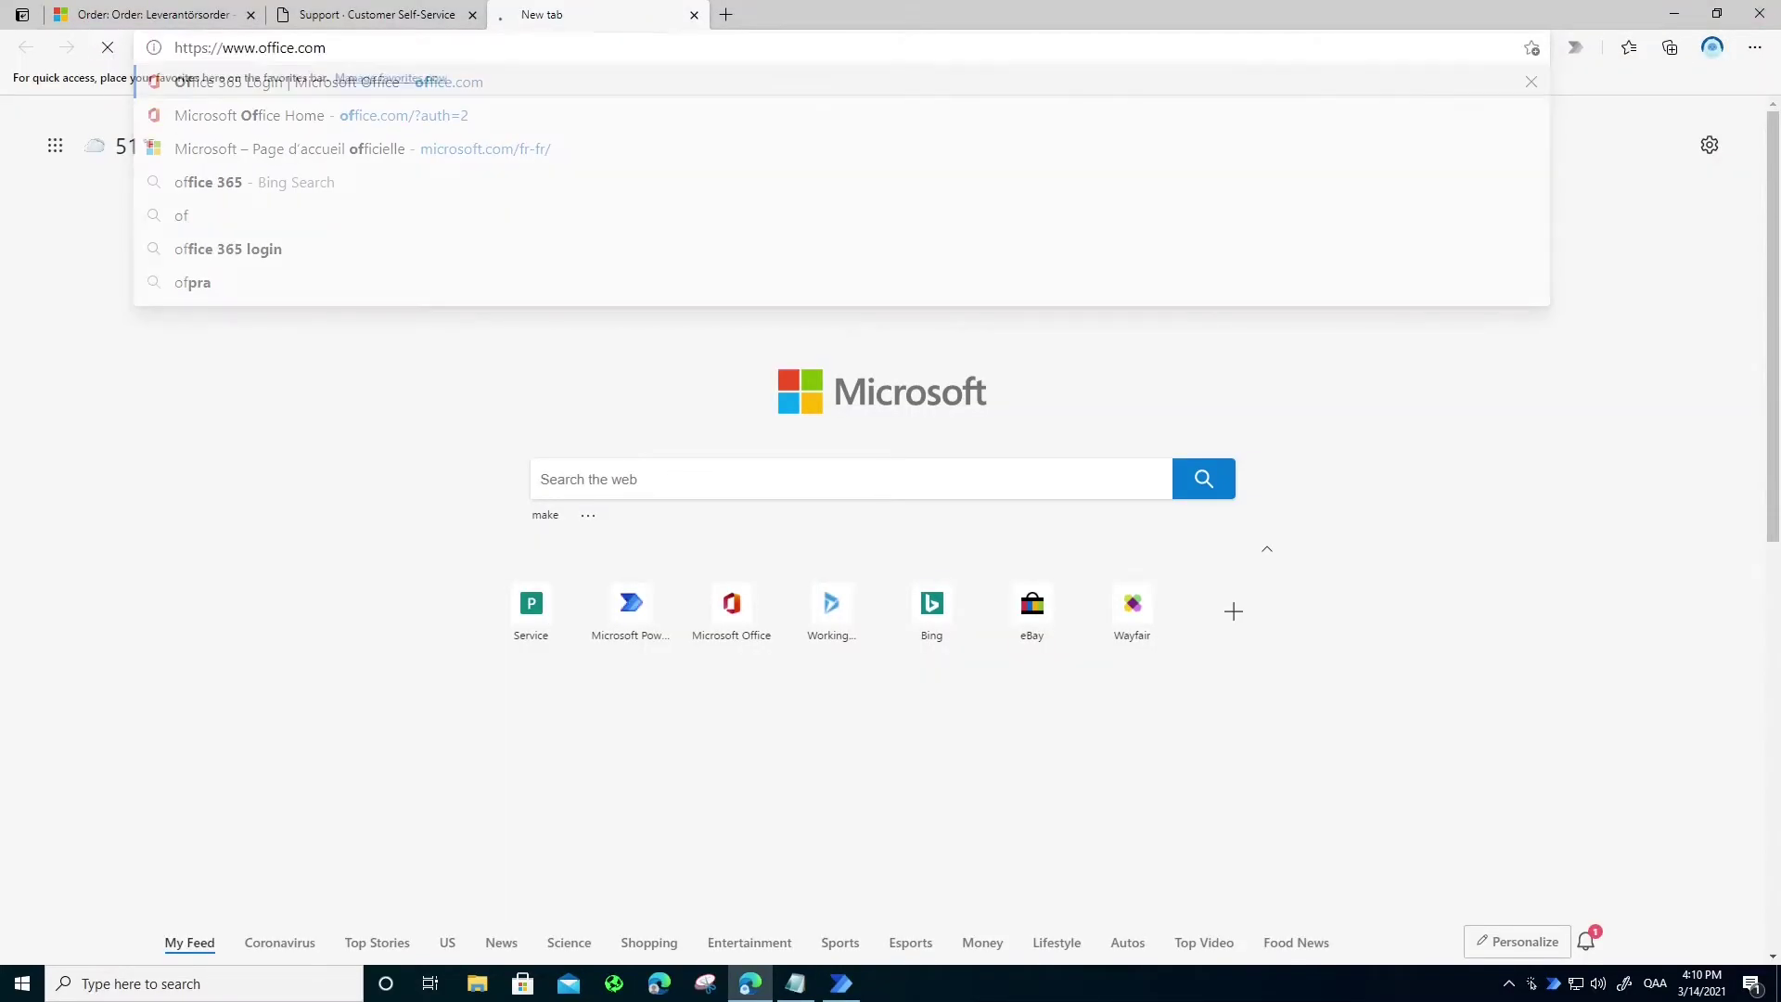
{"action": "key", "text": "Return"}
{"action": "left_click", "coordinate": [817, 90]}
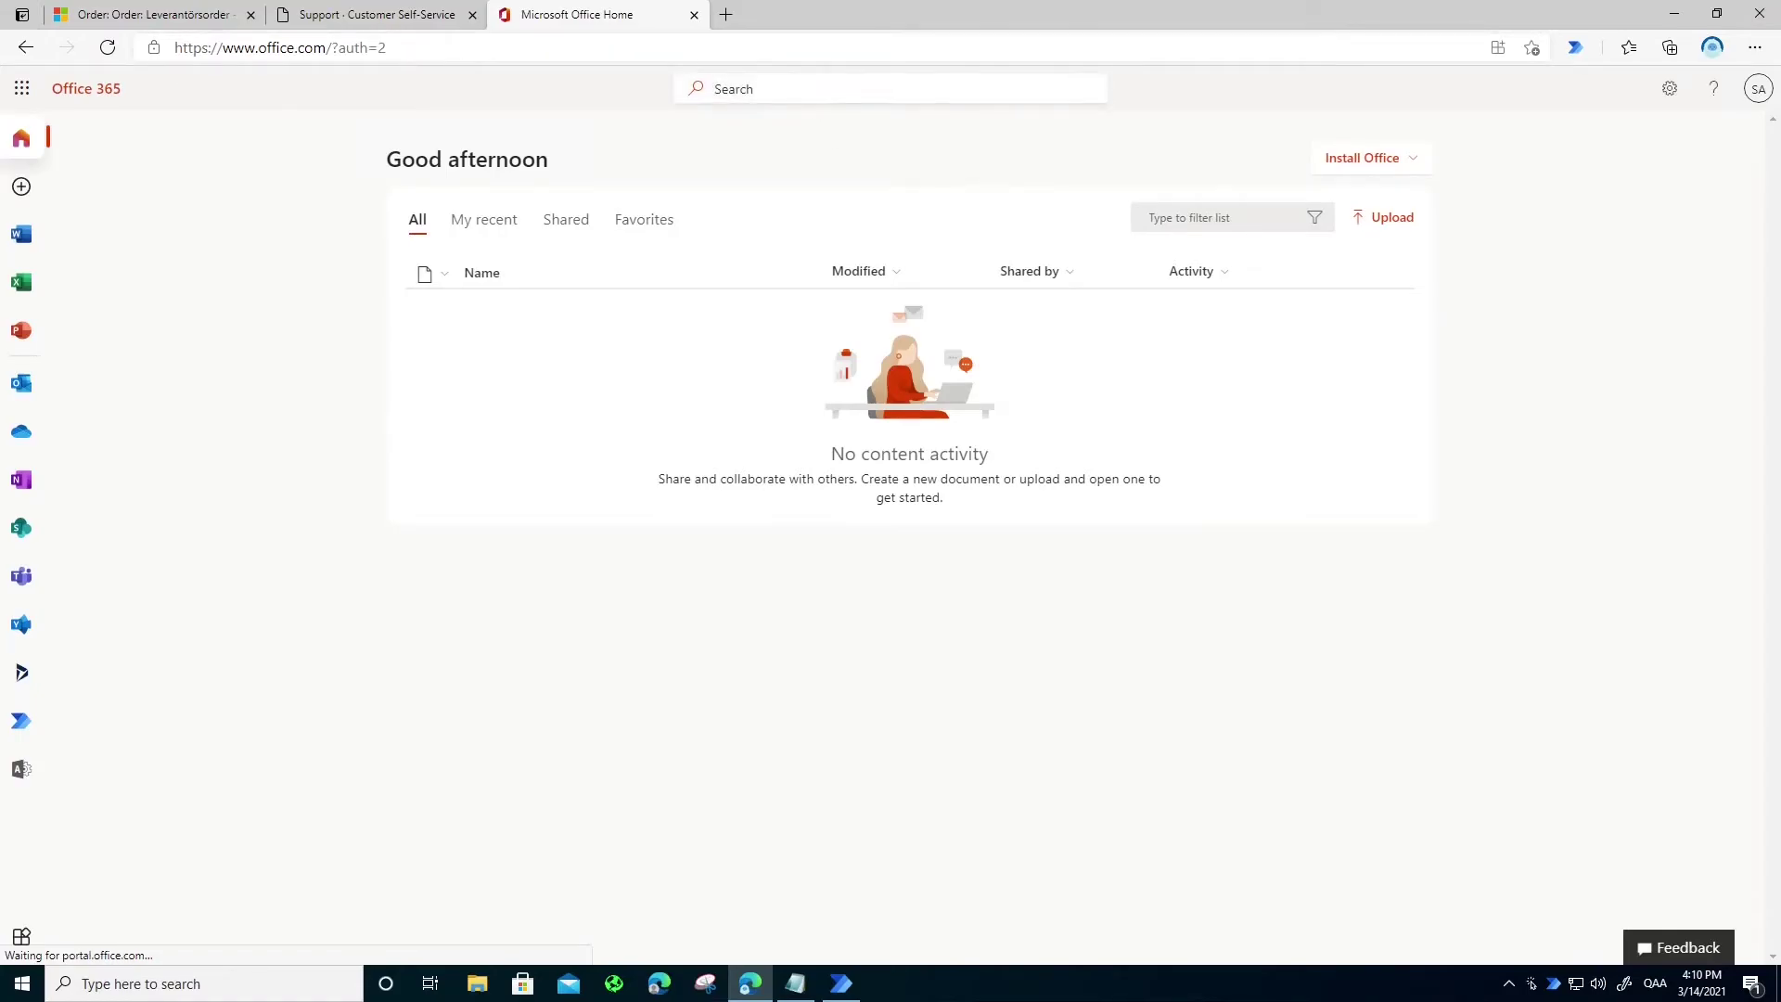
{"action": "type", "text": "power a"}
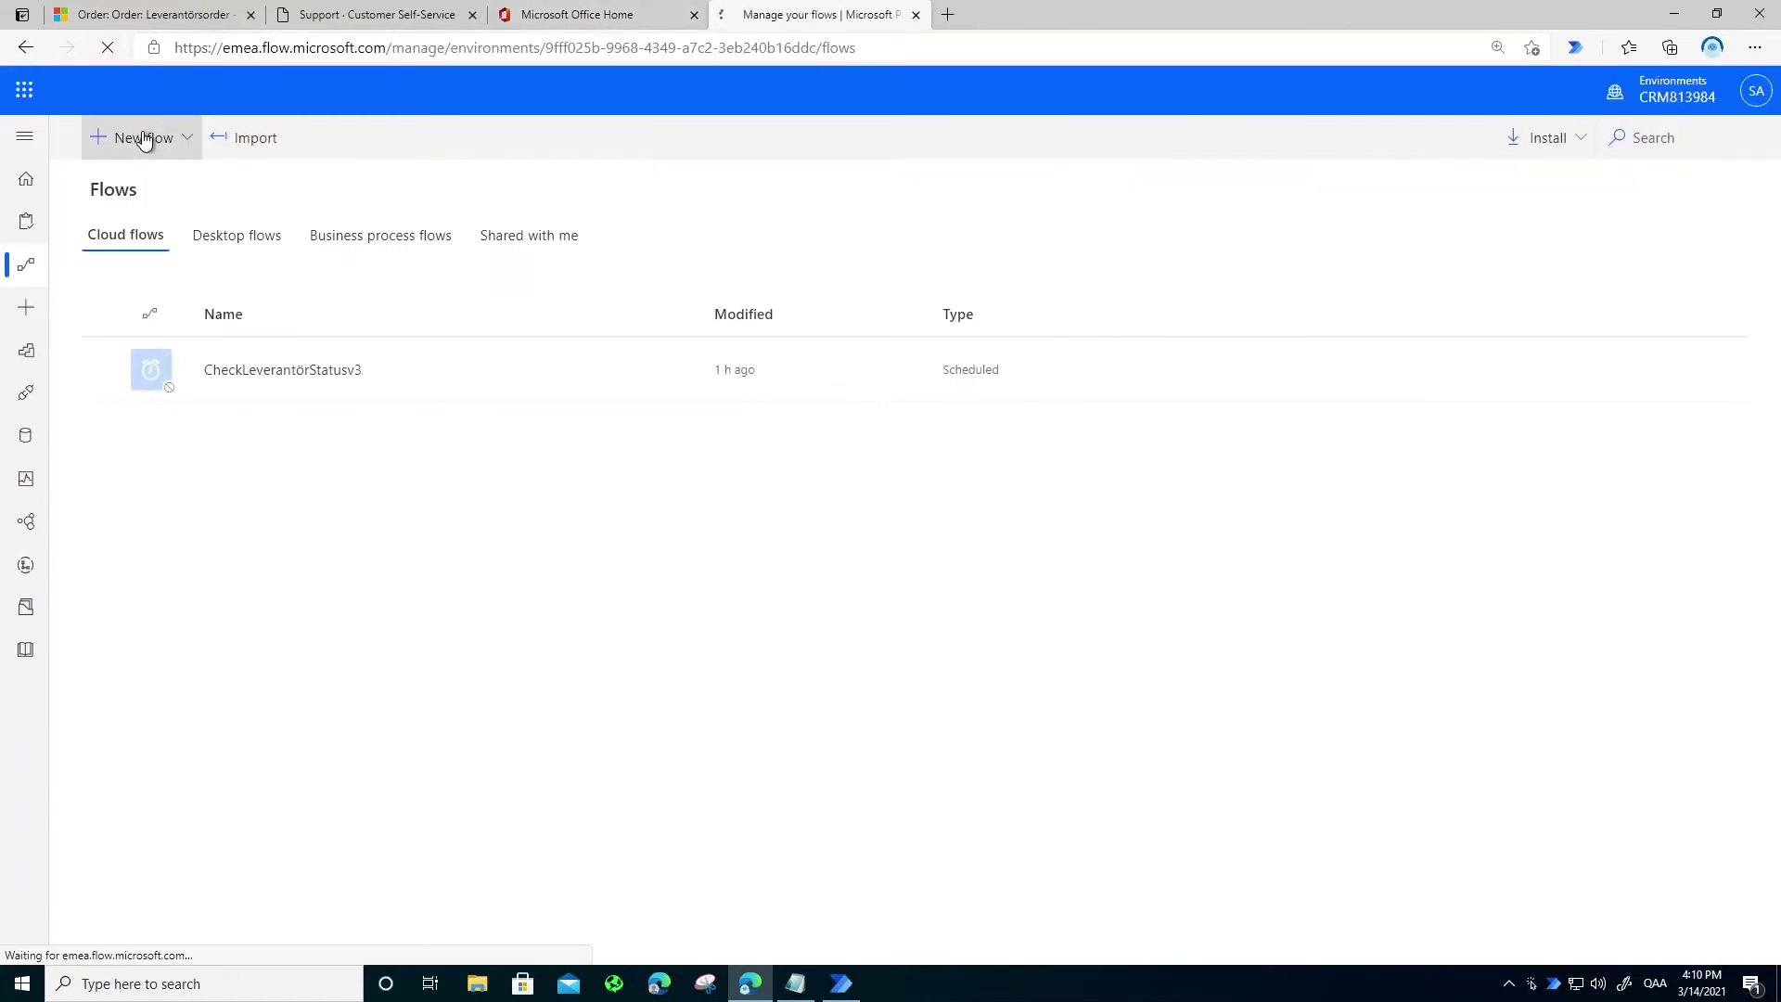
Create scheduled cloud flow UpdateStatusv4 repeating every 1 hour
{"action": "left_click", "coordinate": [141, 137]}
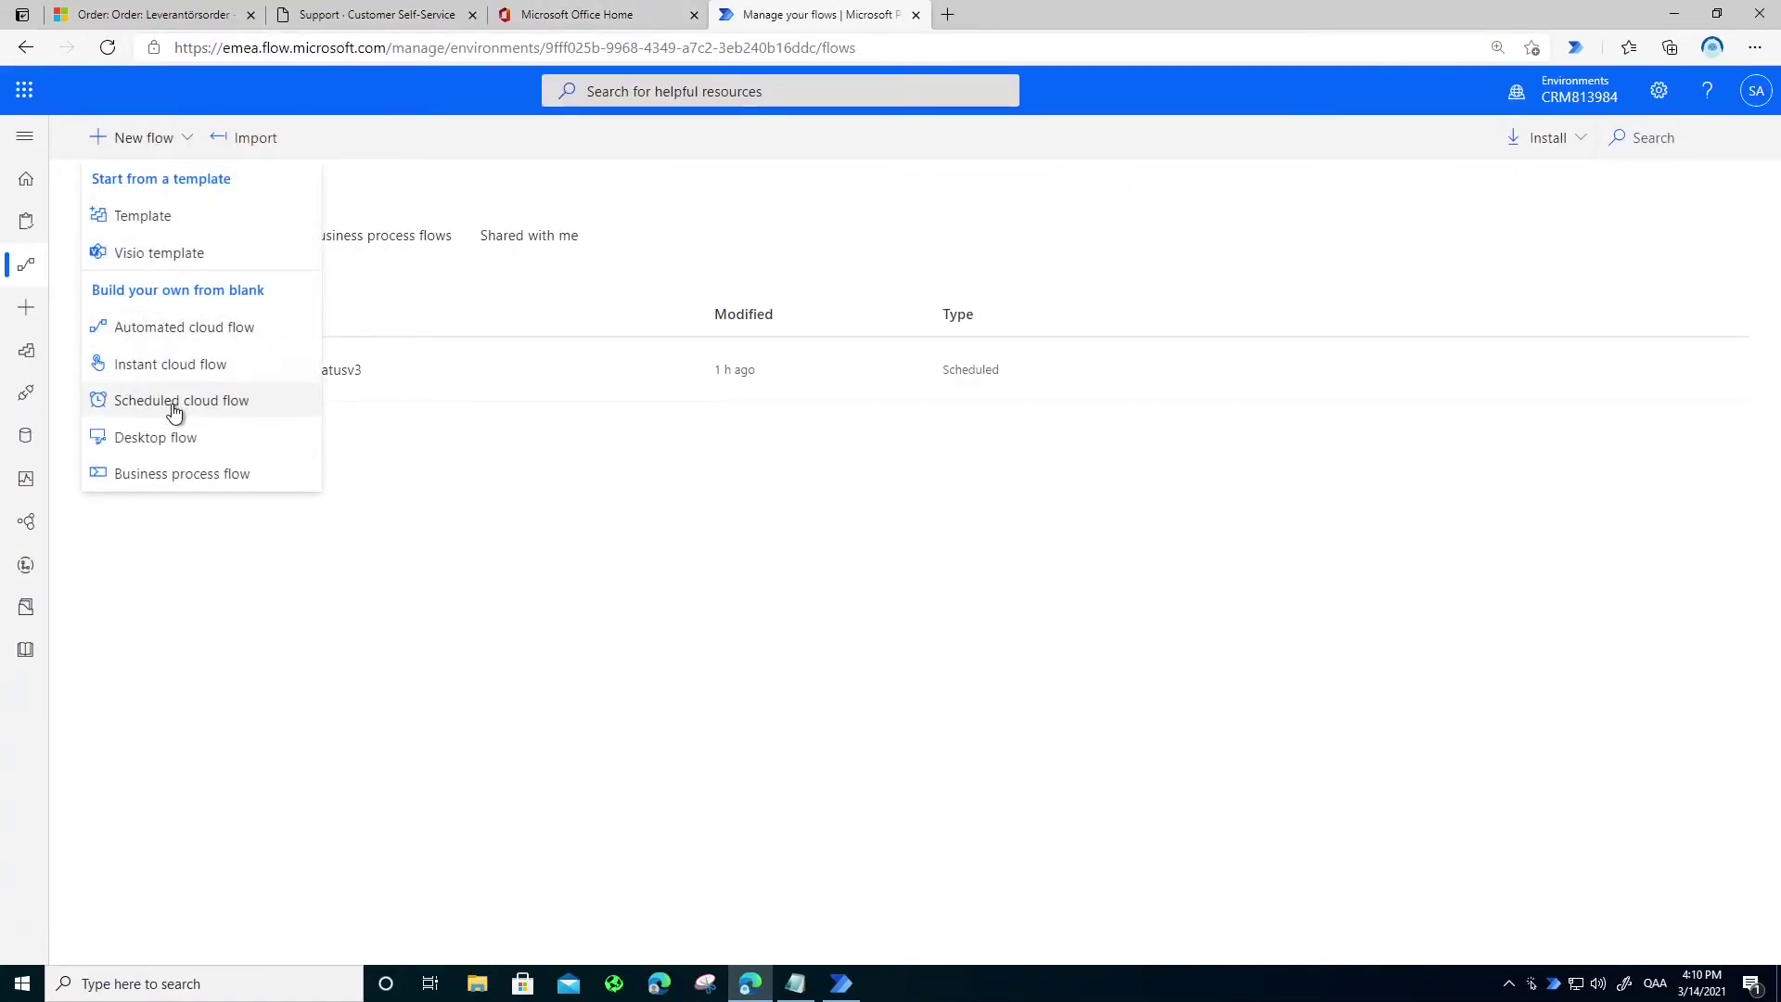
{"action": "left_click", "coordinate": [223, 401]}
{"action": "left_click", "coordinate": [1212, 475]}
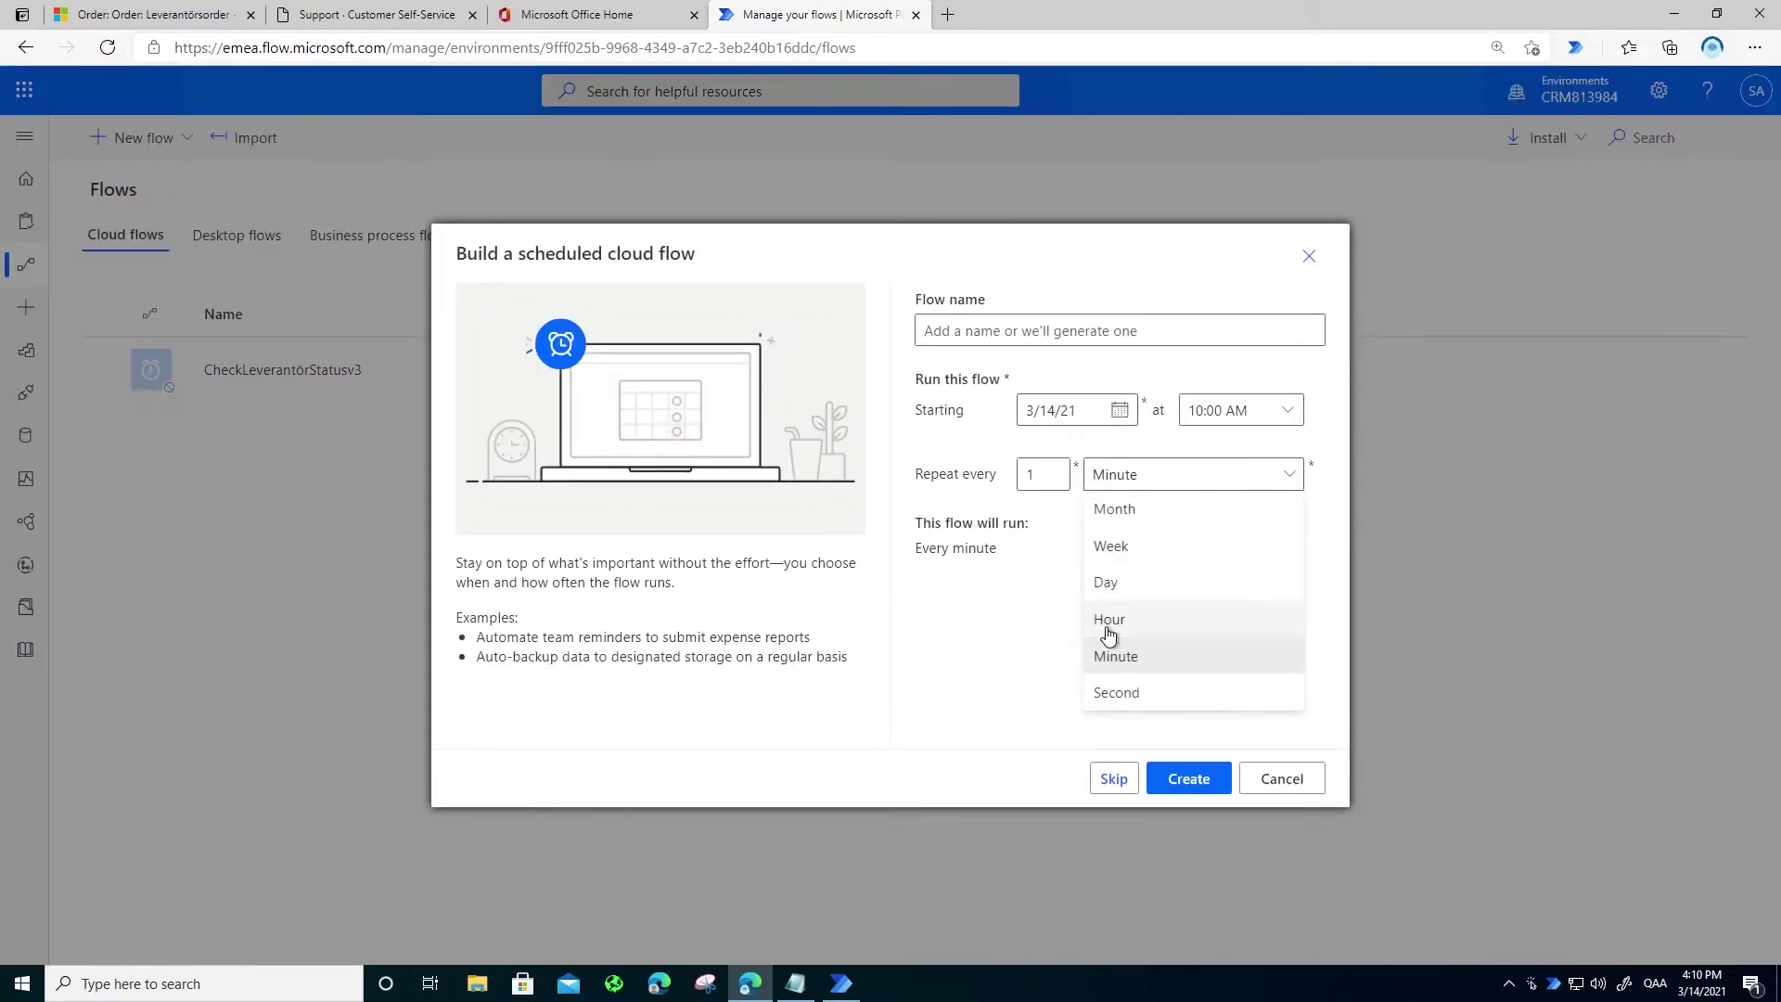
{"action": "left_click", "coordinate": [1105, 616]}
{"action": "type", "text": "UpdateStatusv4"}
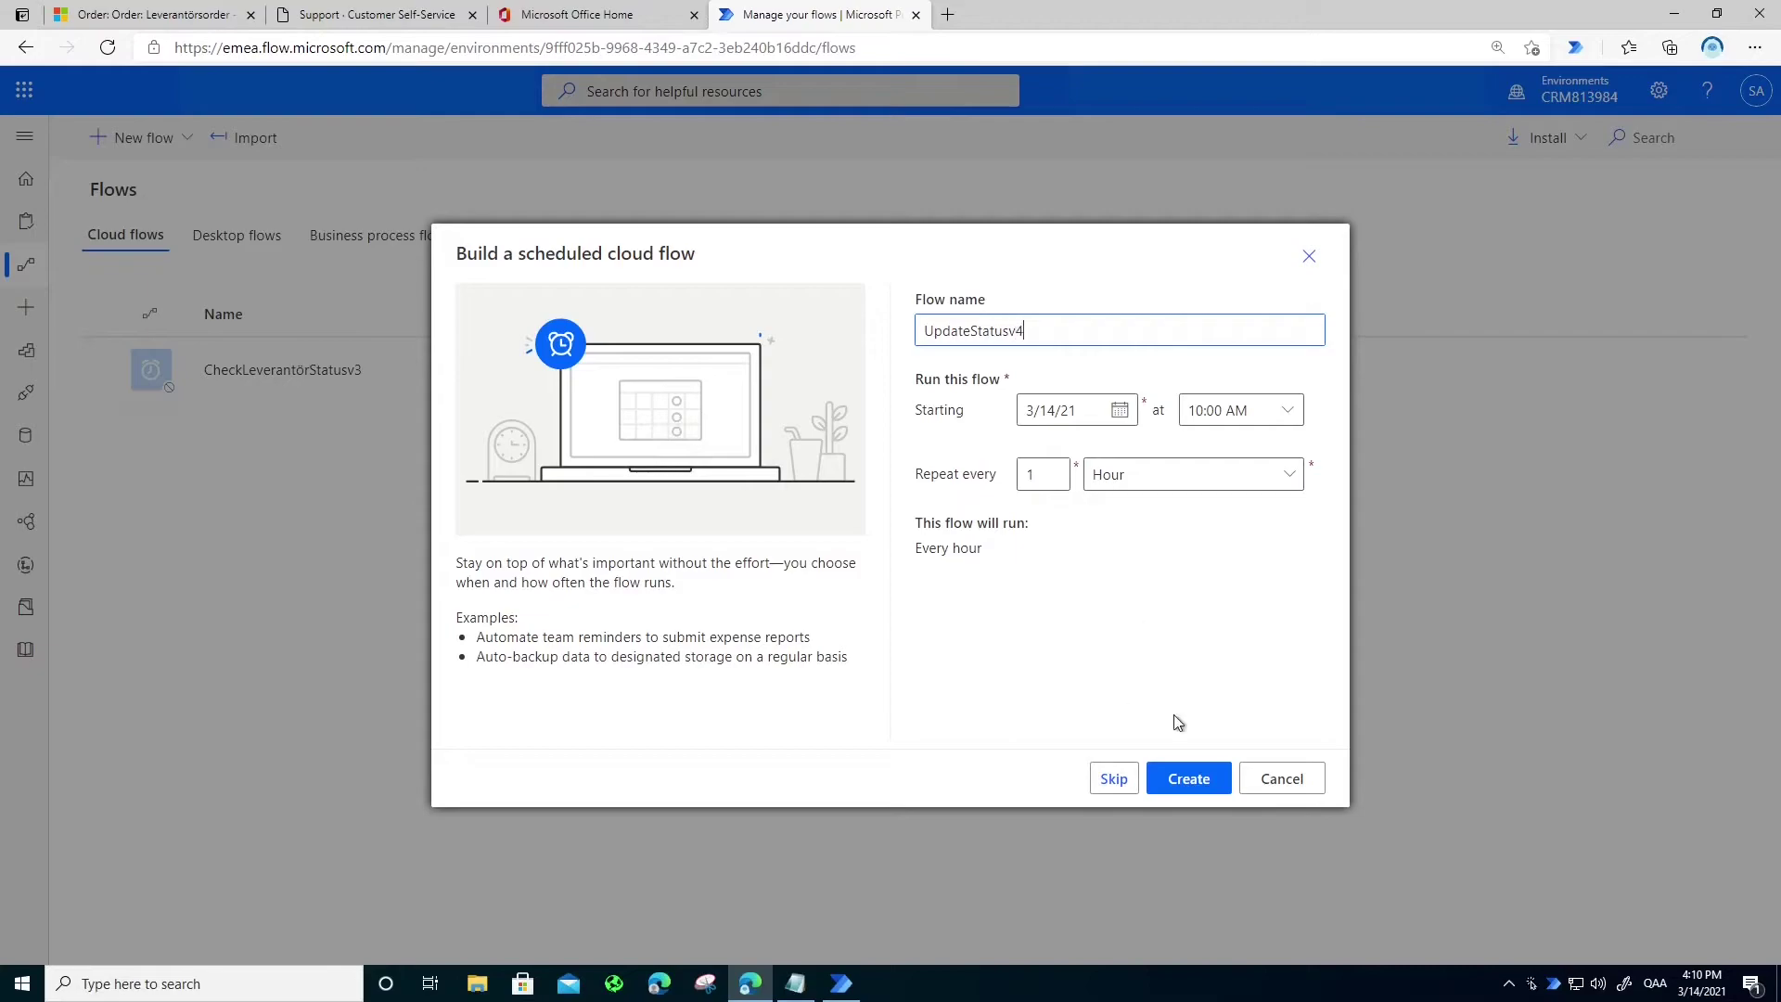
{"action": "left_click", "coordinate": [1188, 778]}
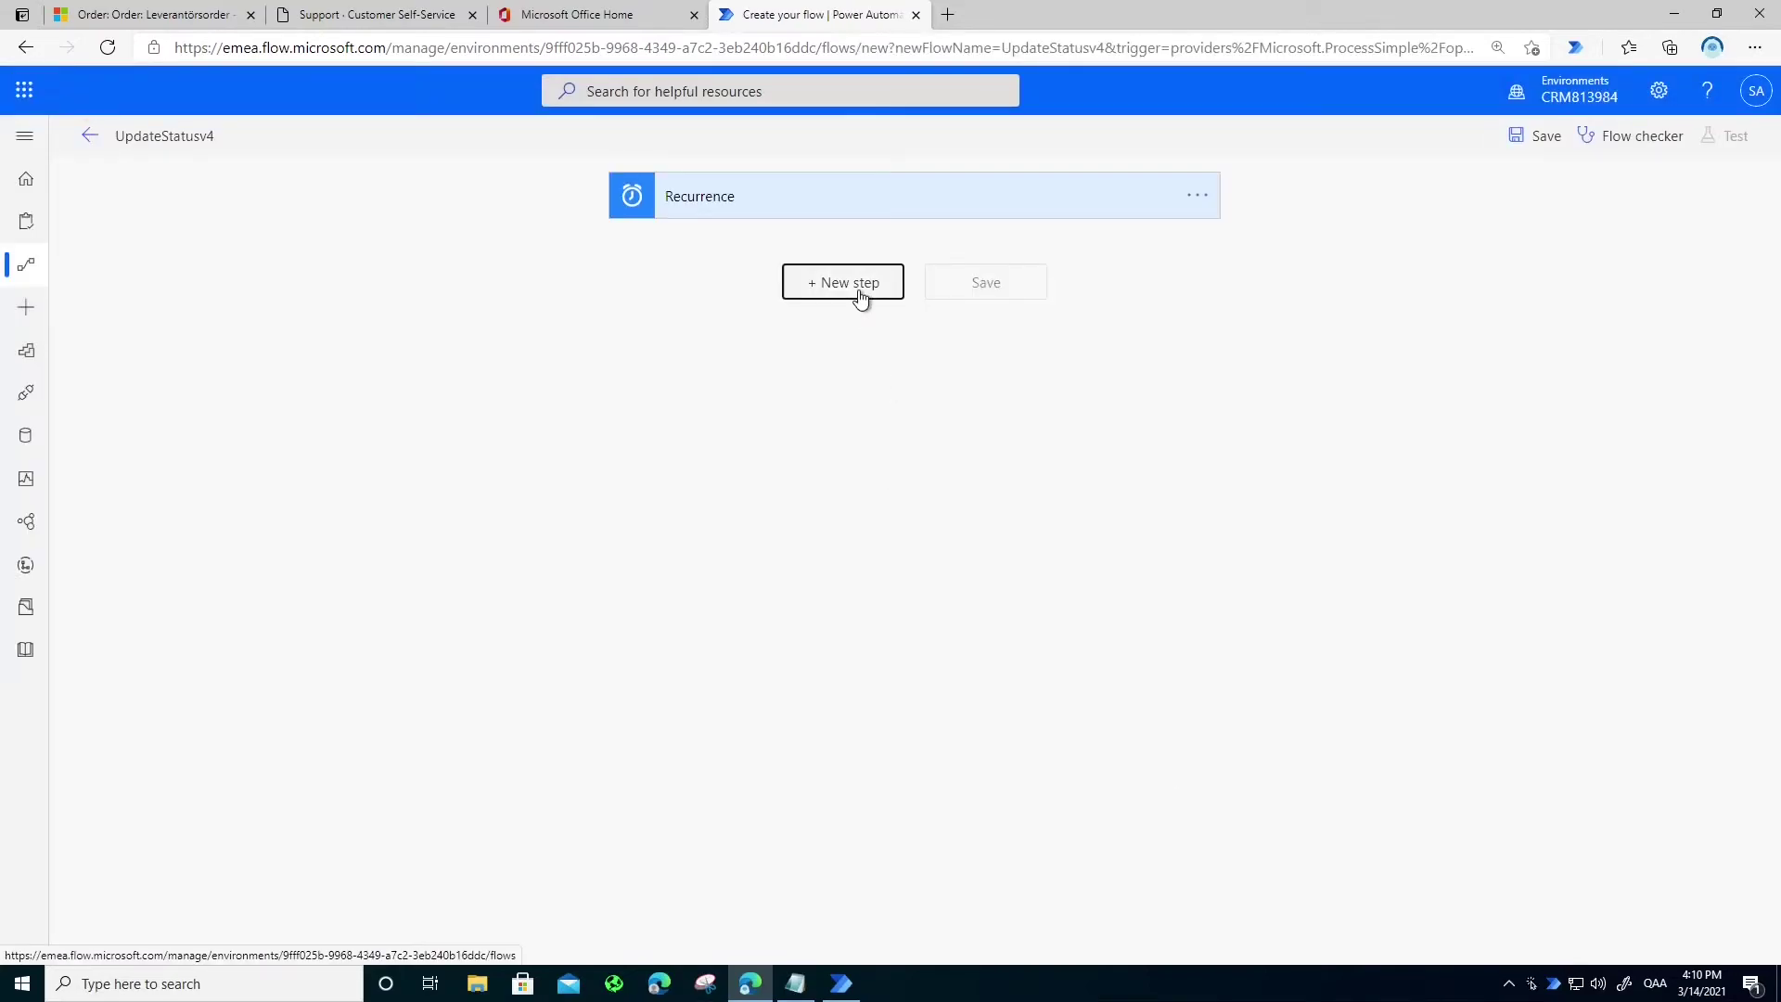
Add List rows, then run CustomerStatusv4 attended with SupplierID set to SupplierOrderID
{"action": "left_click", "coordinate": [860, 295]}
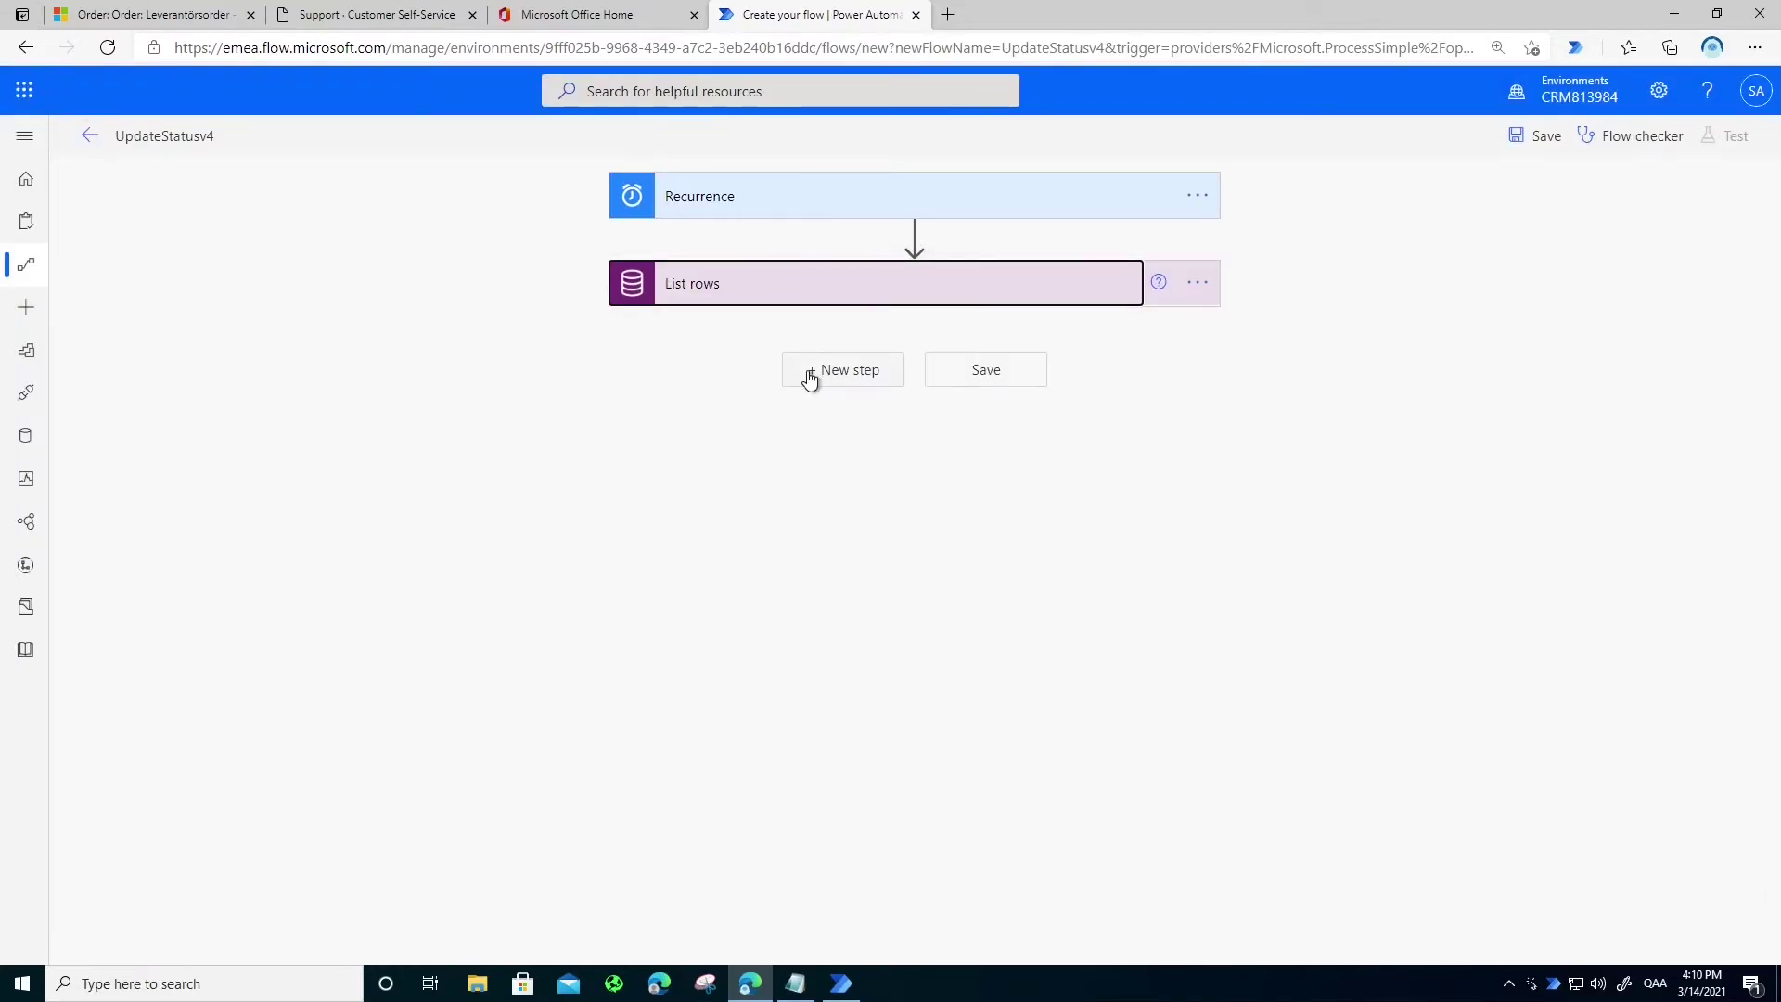
{"action": "left_click", "coordinate": [811, 376]}
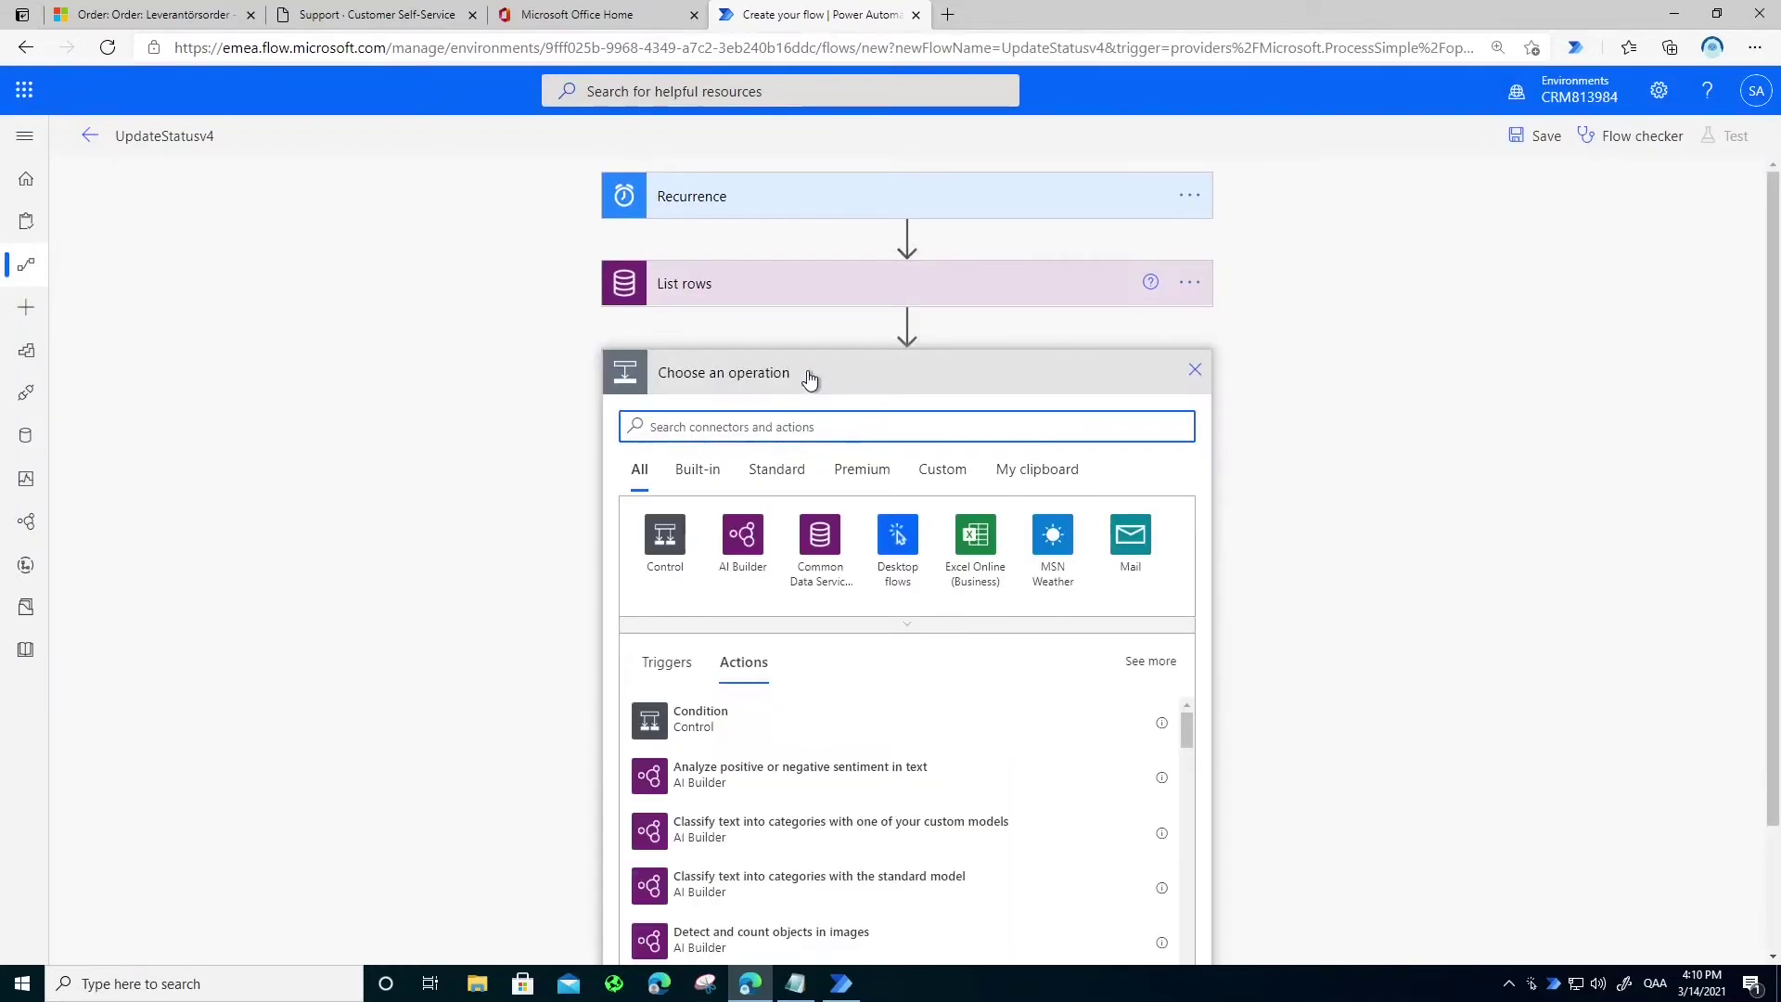
{"action": "left_click", "coordinate": [897, 535]}
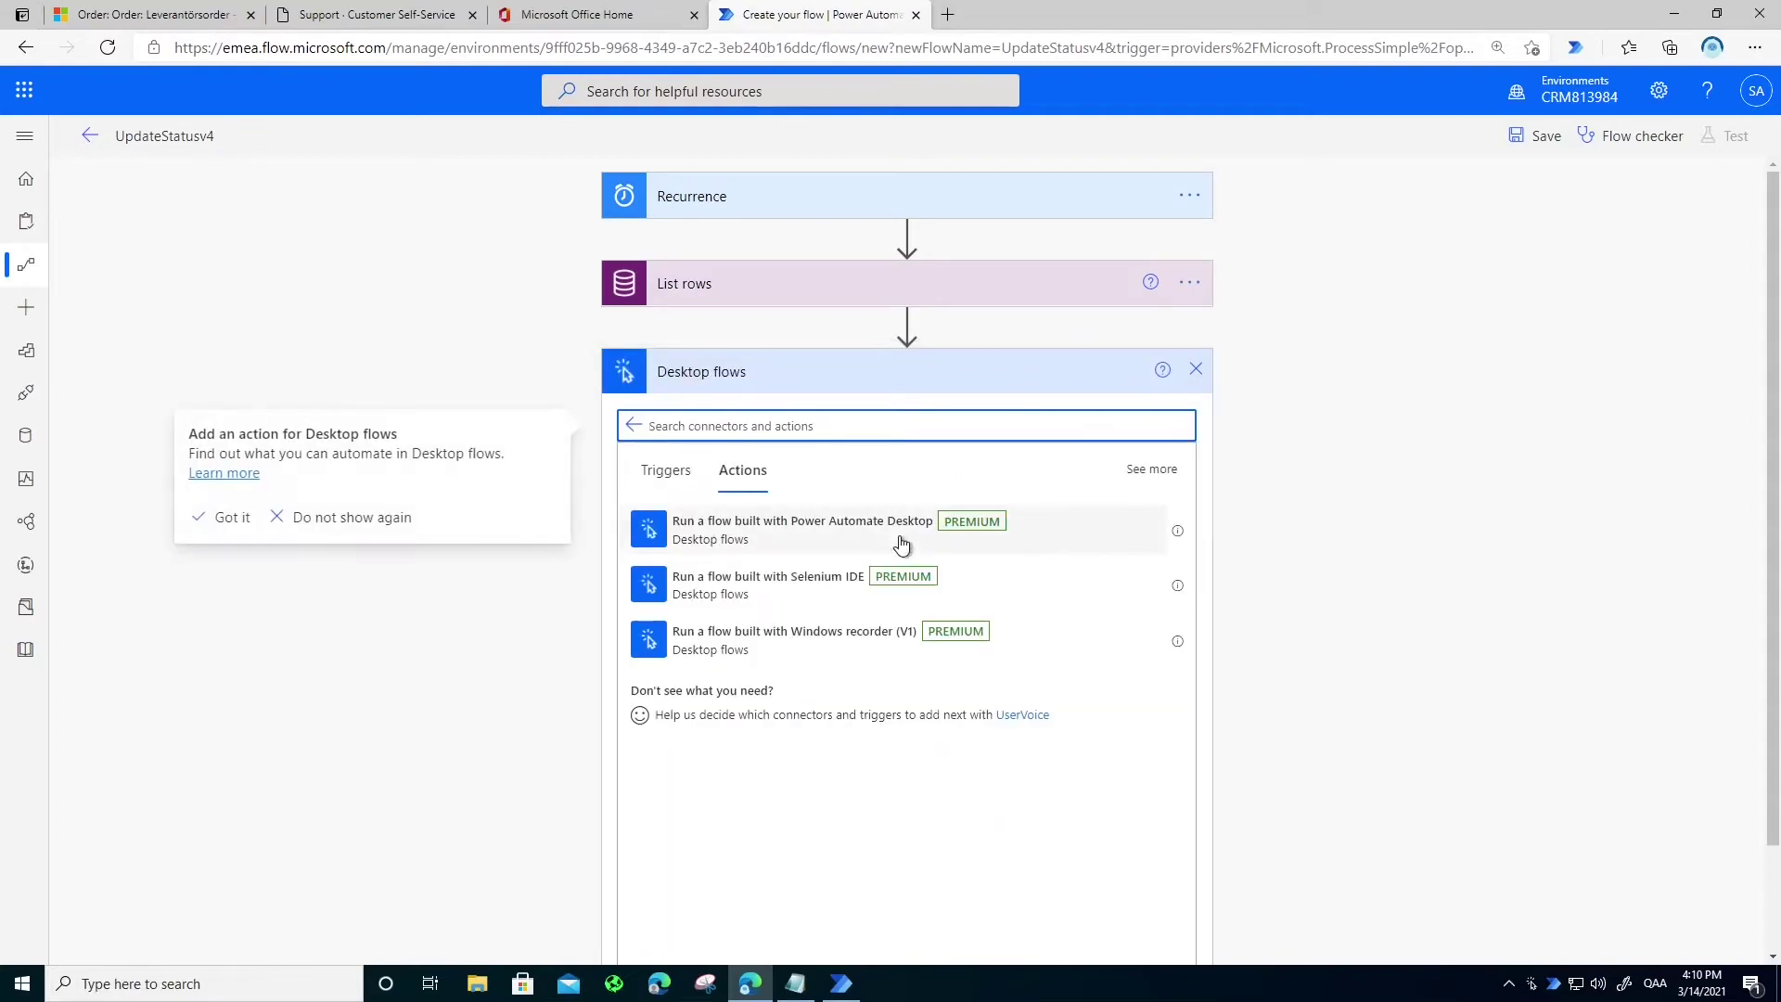
{"action": "left_click", "coordinate": [896, 537]}
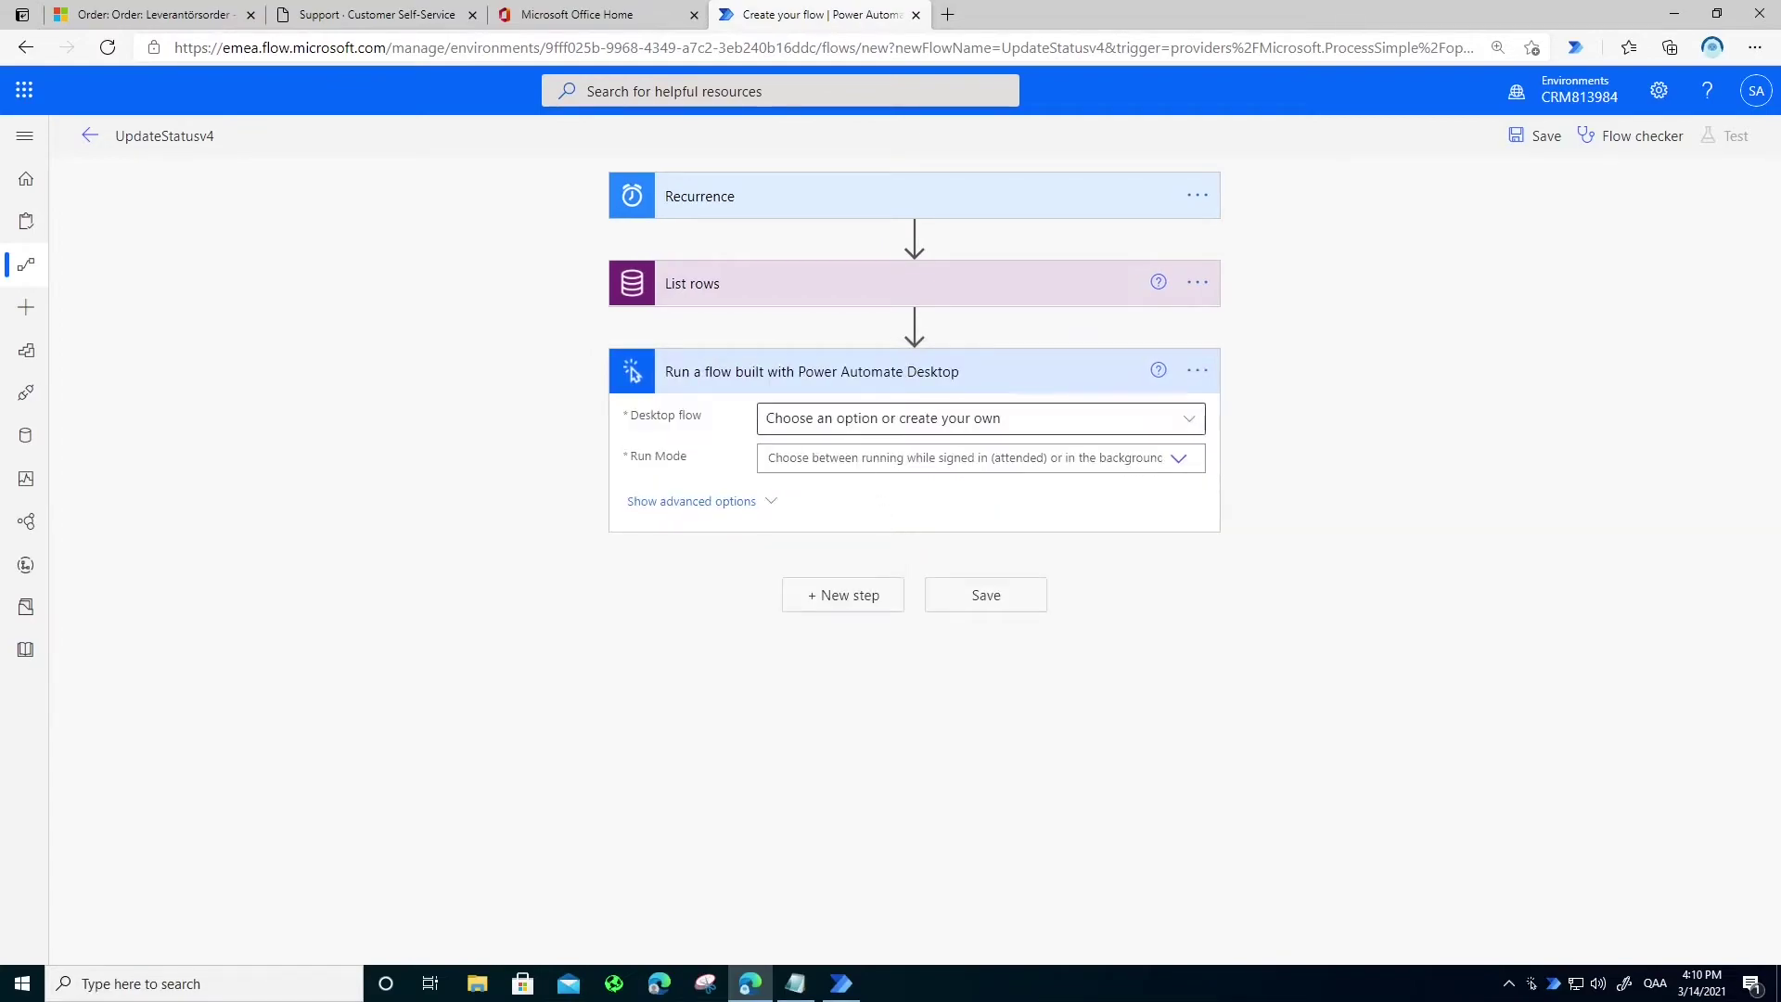
{"action": "left_click", "coordinate": [861, 419]}
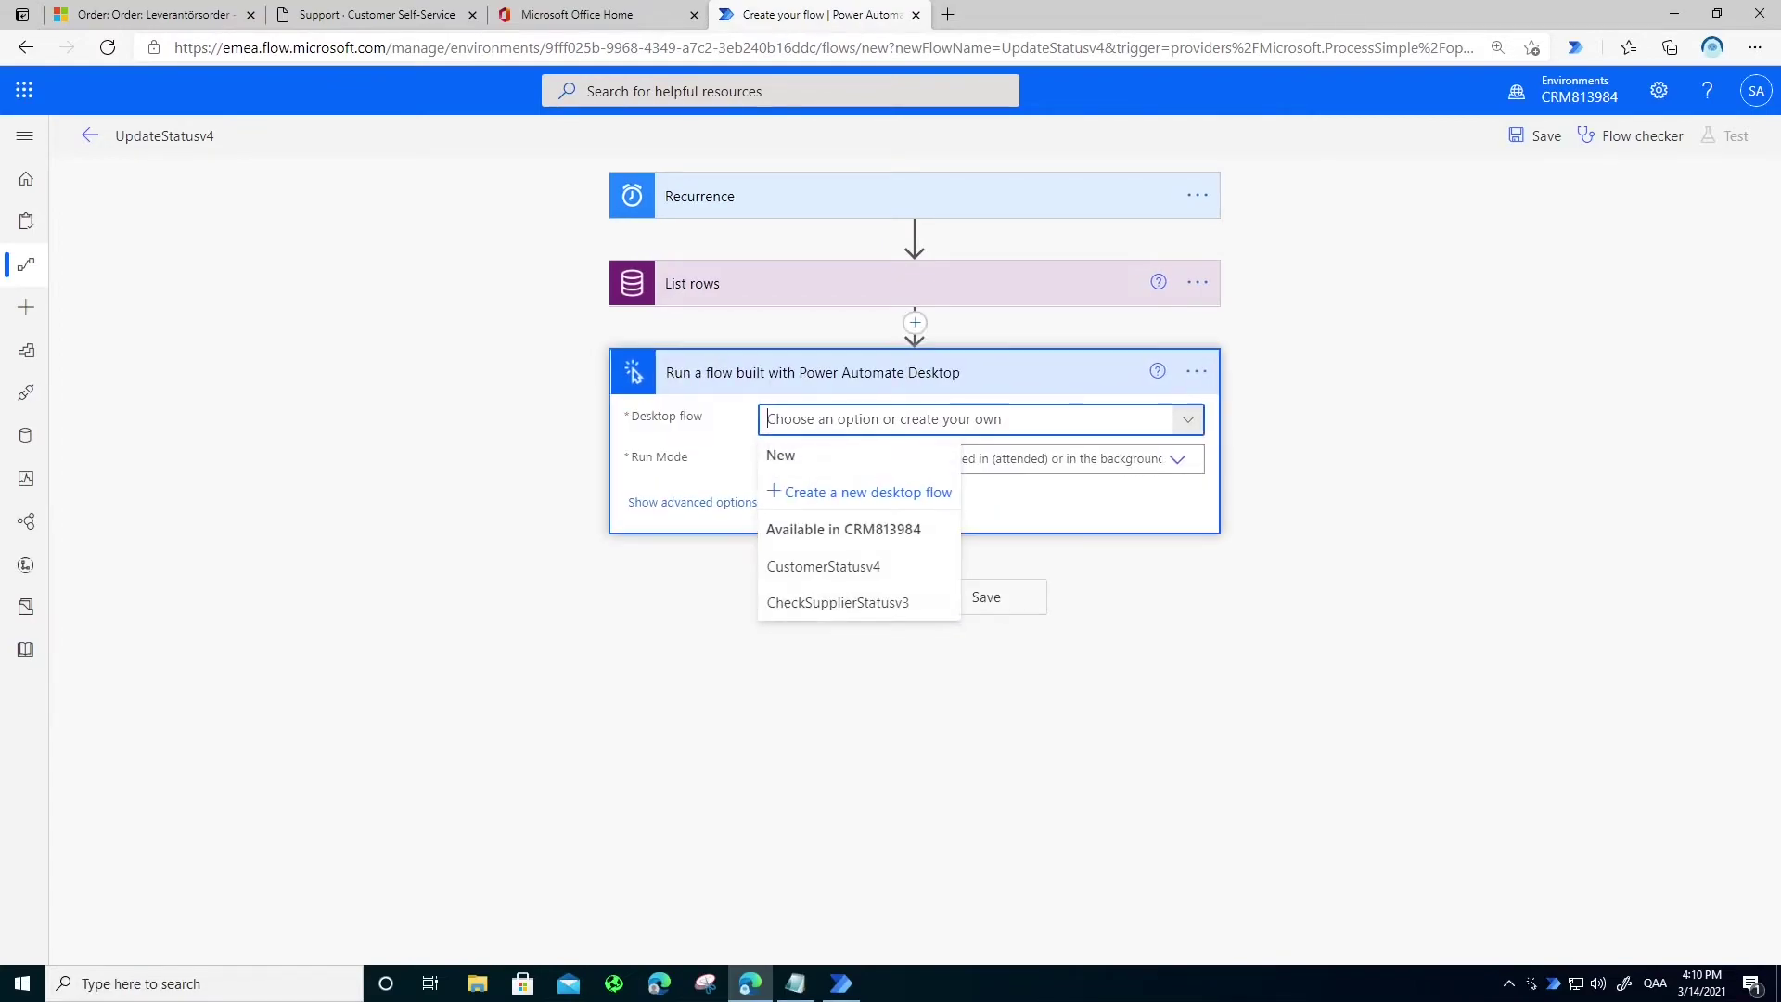
{"action": "left_click", "coordinate": [858, 568]}
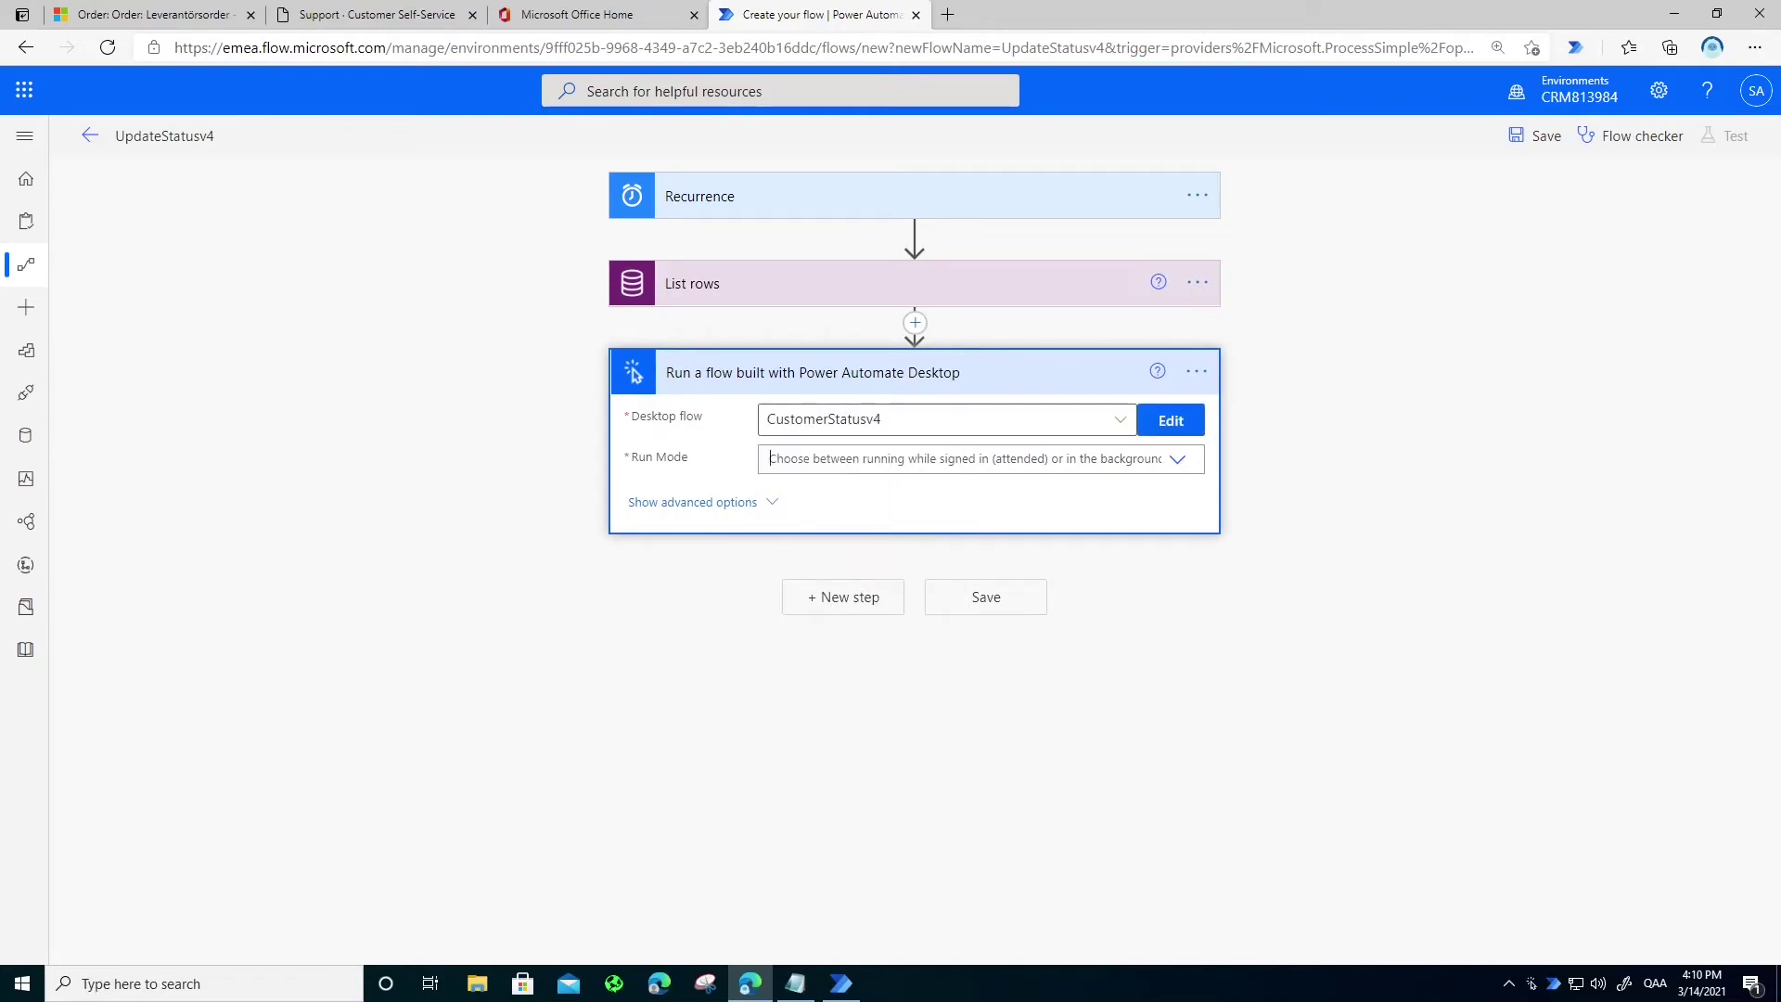
{"action": "left_click", "coordinate": [847, 486]}
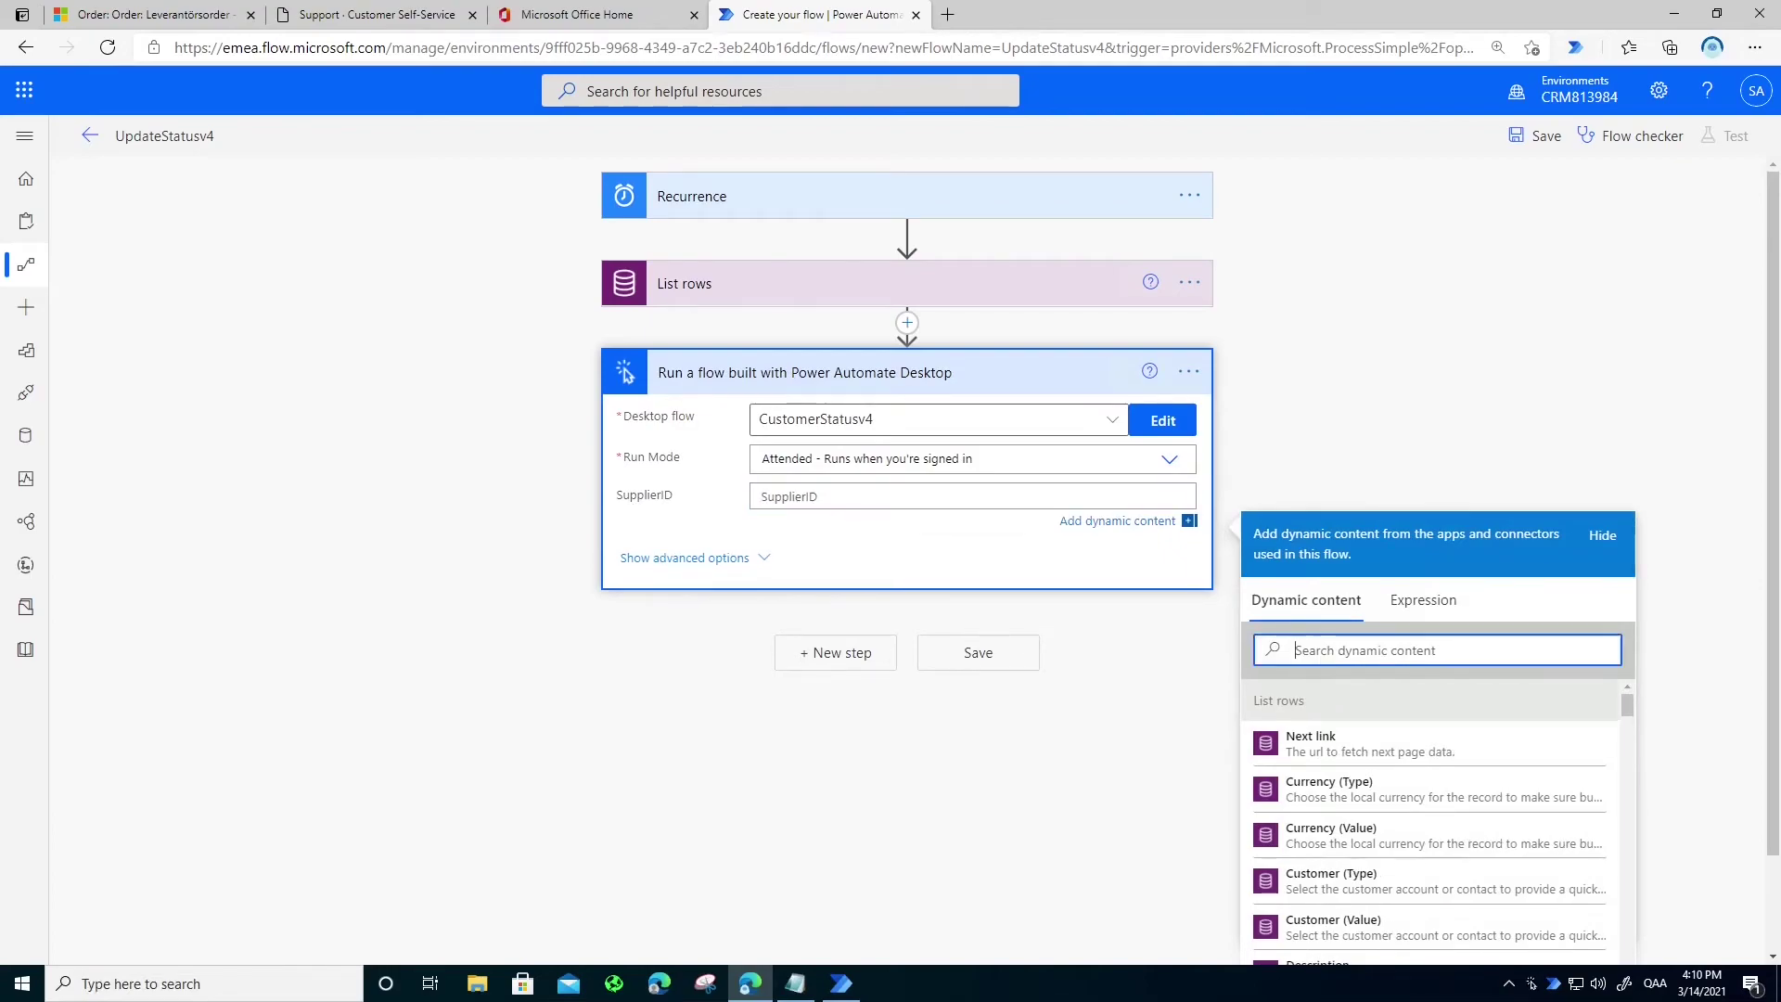
{"action": "type", "text": "supp"}
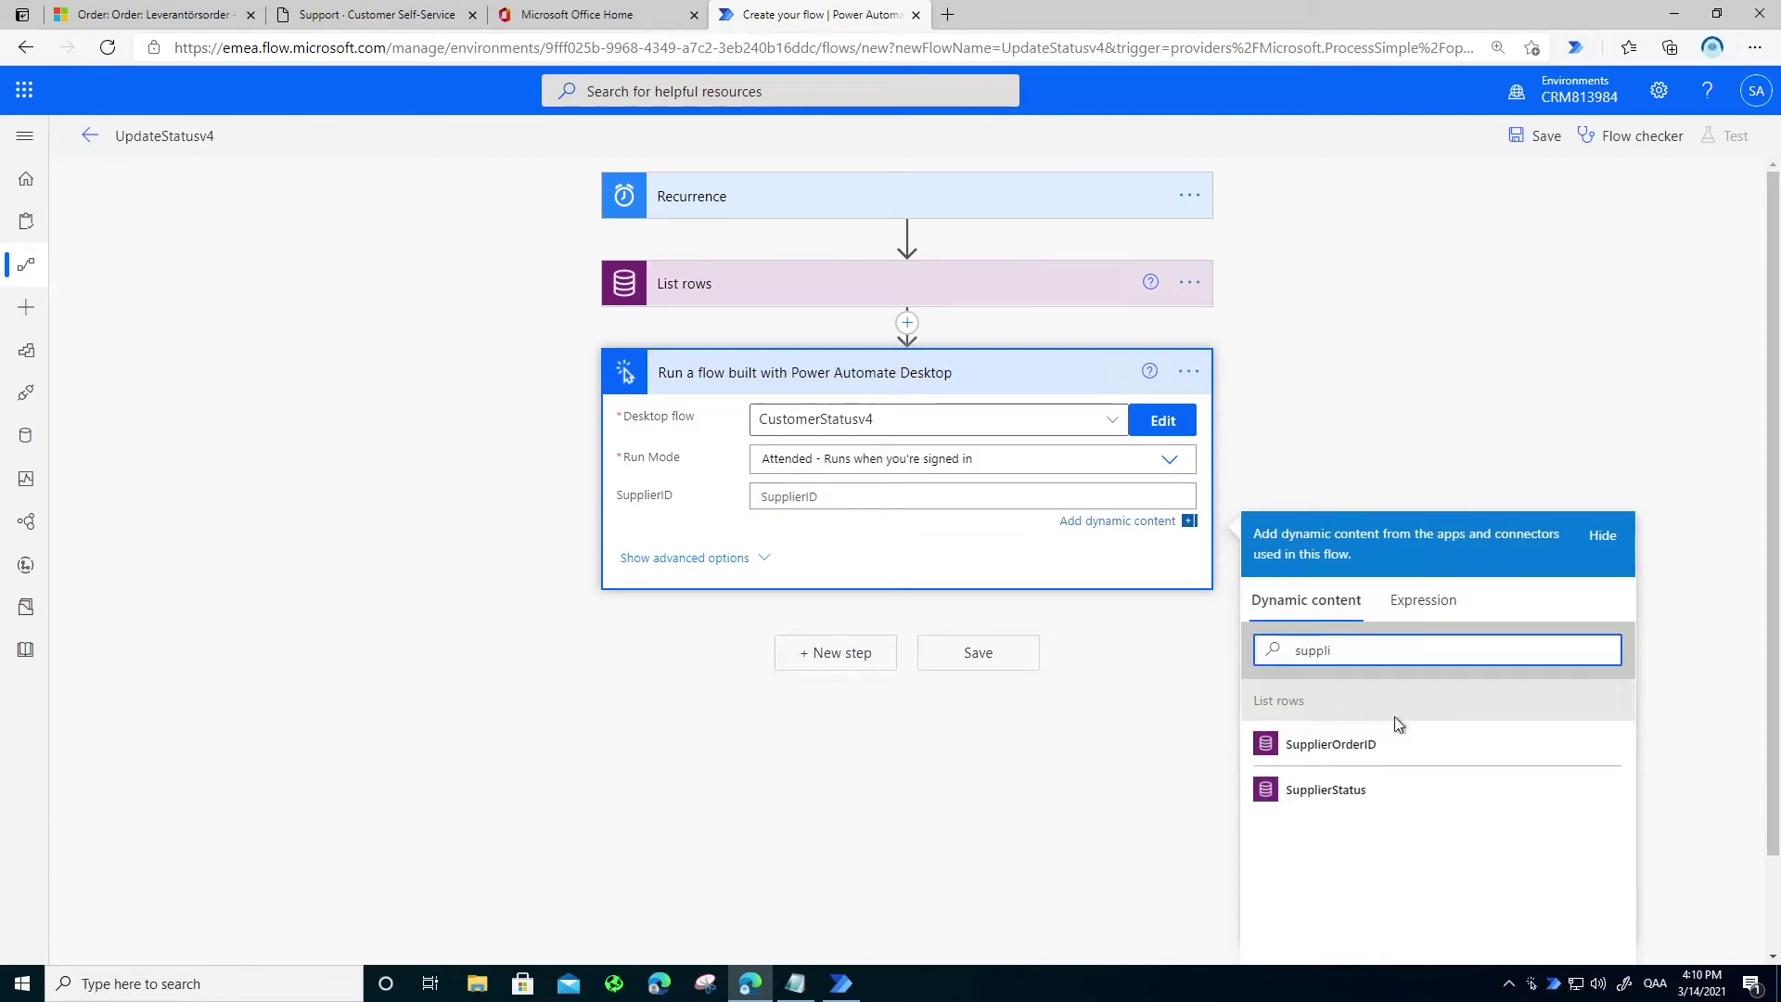
{"action": "type", "text": "li"}
{"action": "left_click", "coordinate": [1335, 745]}
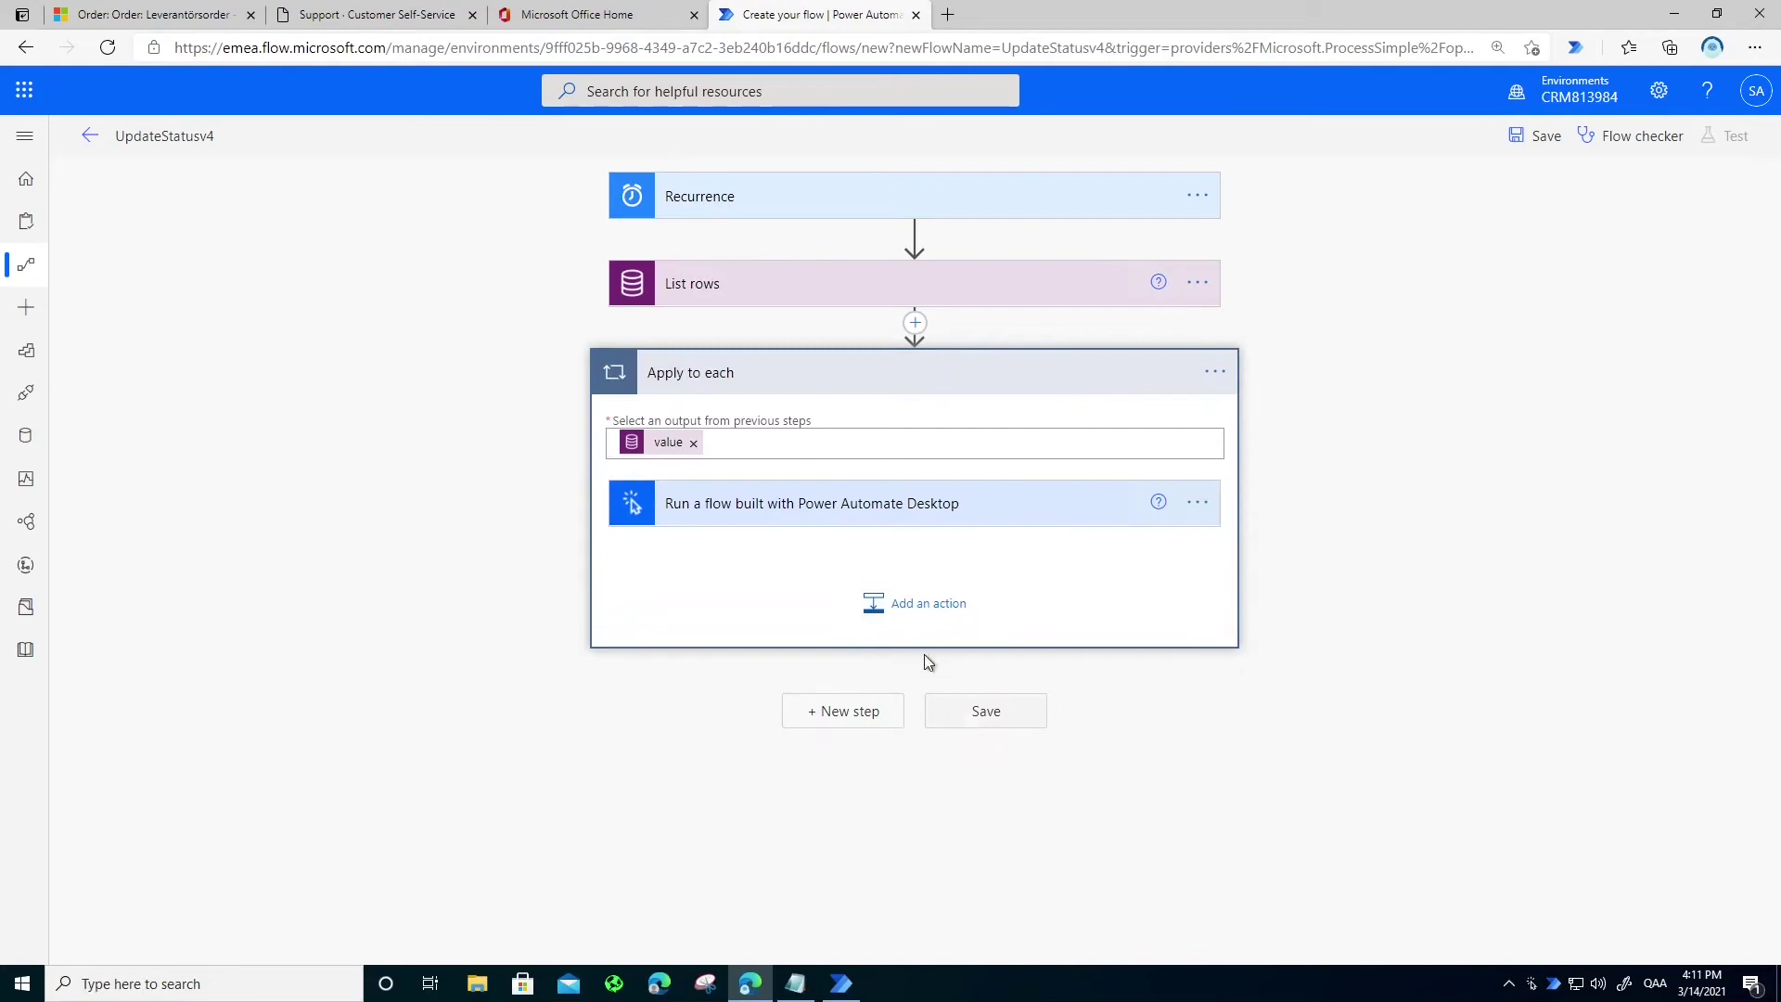
Add an Update a row action setting SupplierStatus to the desktop flow's result
{"action": "left_click", "coordinate": [919, 607]}
{"action": "left_click", "coordinate": [819, 753]}
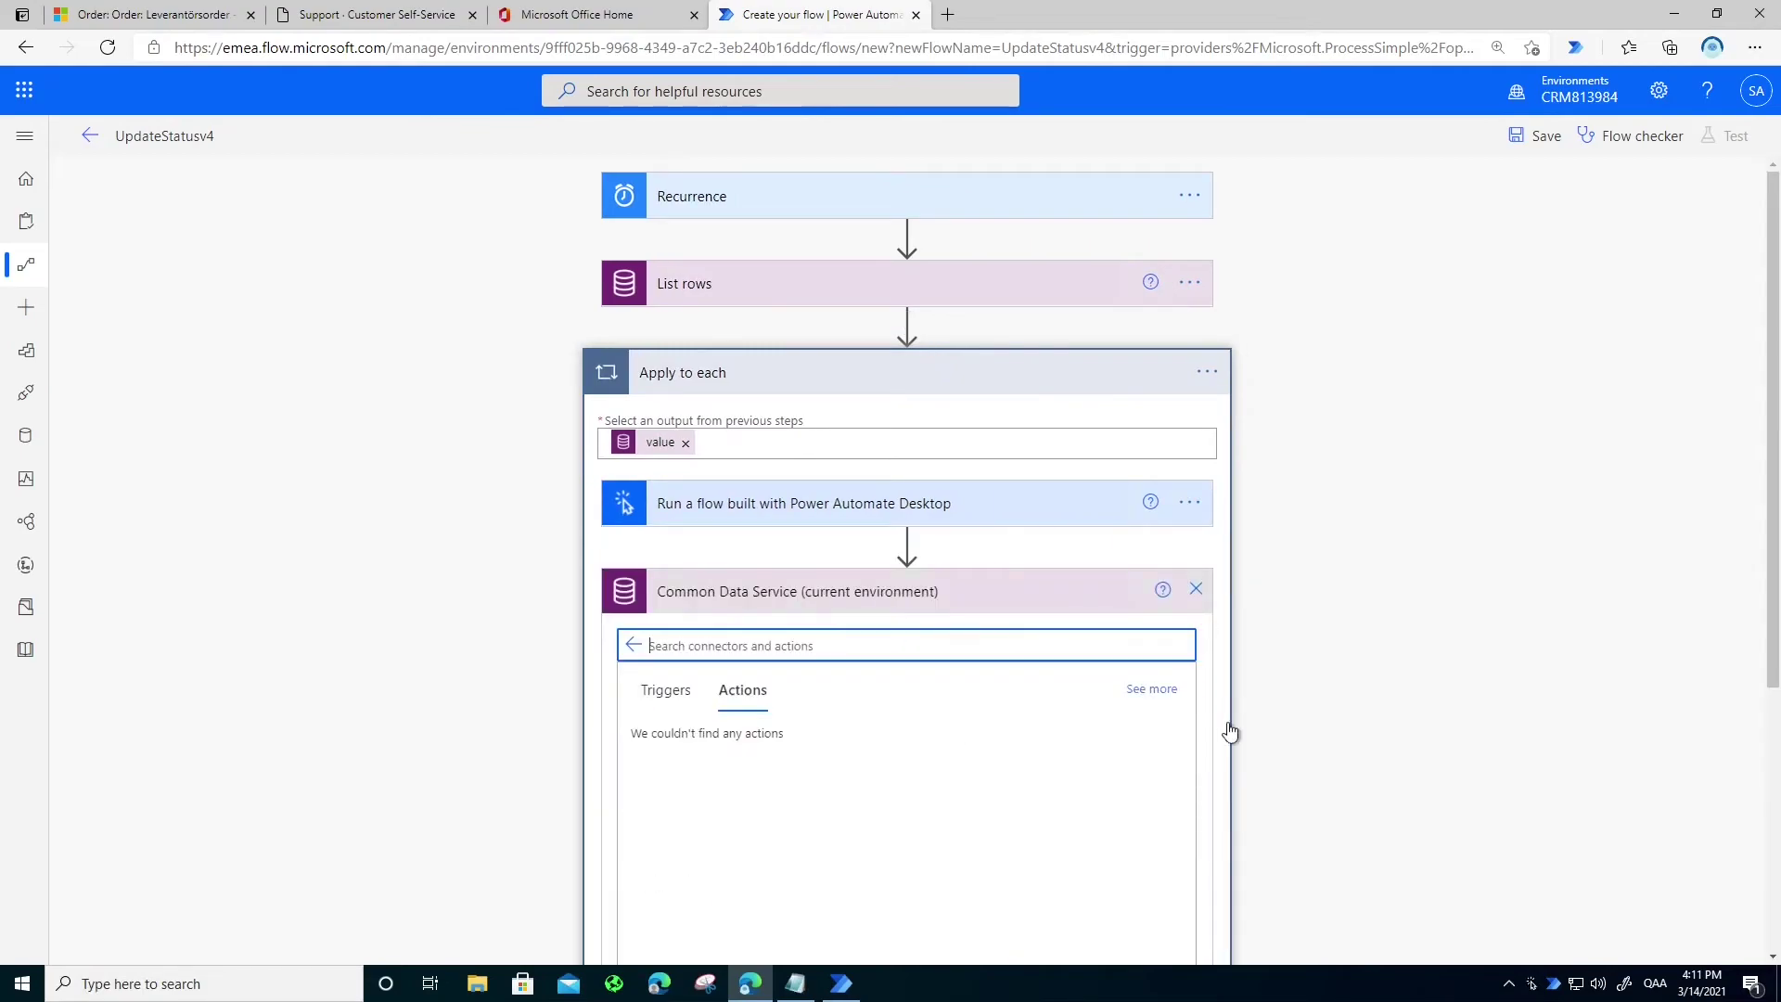
{"action": "scroll", "coordinate": [1332, 744], "scroll_direction": "down", "scroll_amount": 4}
{"action": "scroll", "coordinate": [826, 773], "scroll_direction": "down", "scroll_amount": 3}
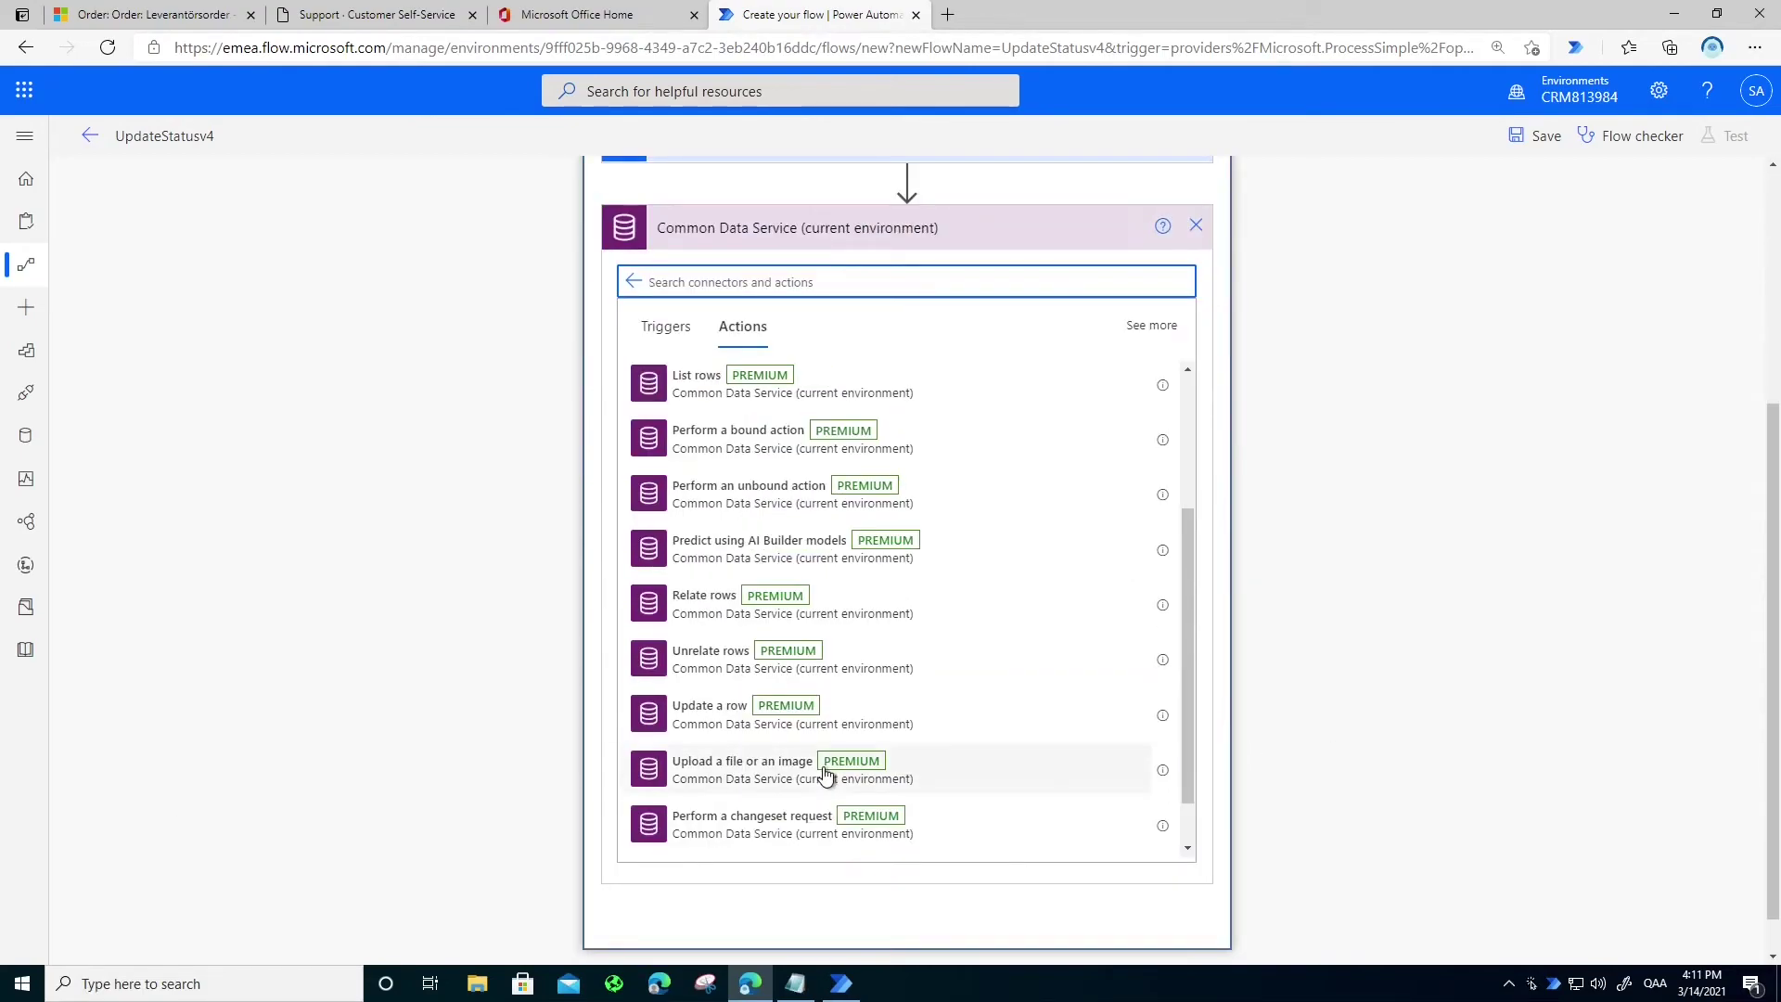
{"action": "left_click", "coordinate": [715, 722]}
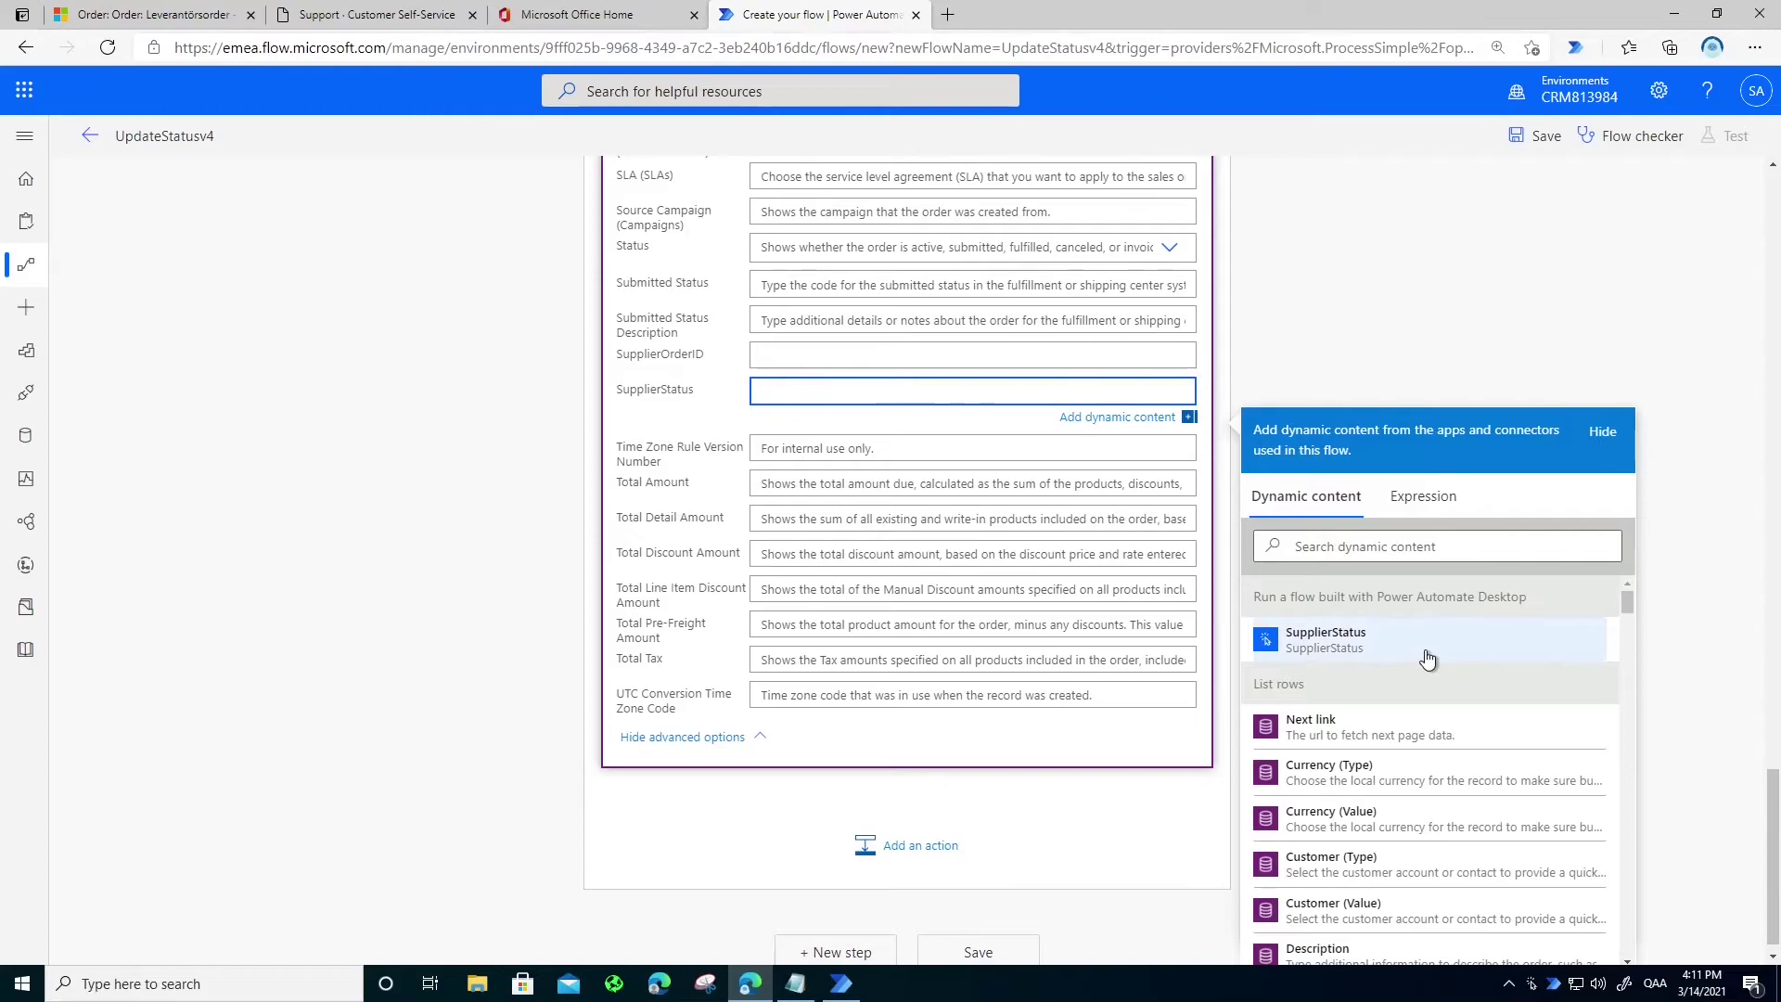
{"action": "left_click", "coordinate": [1426, 653]}
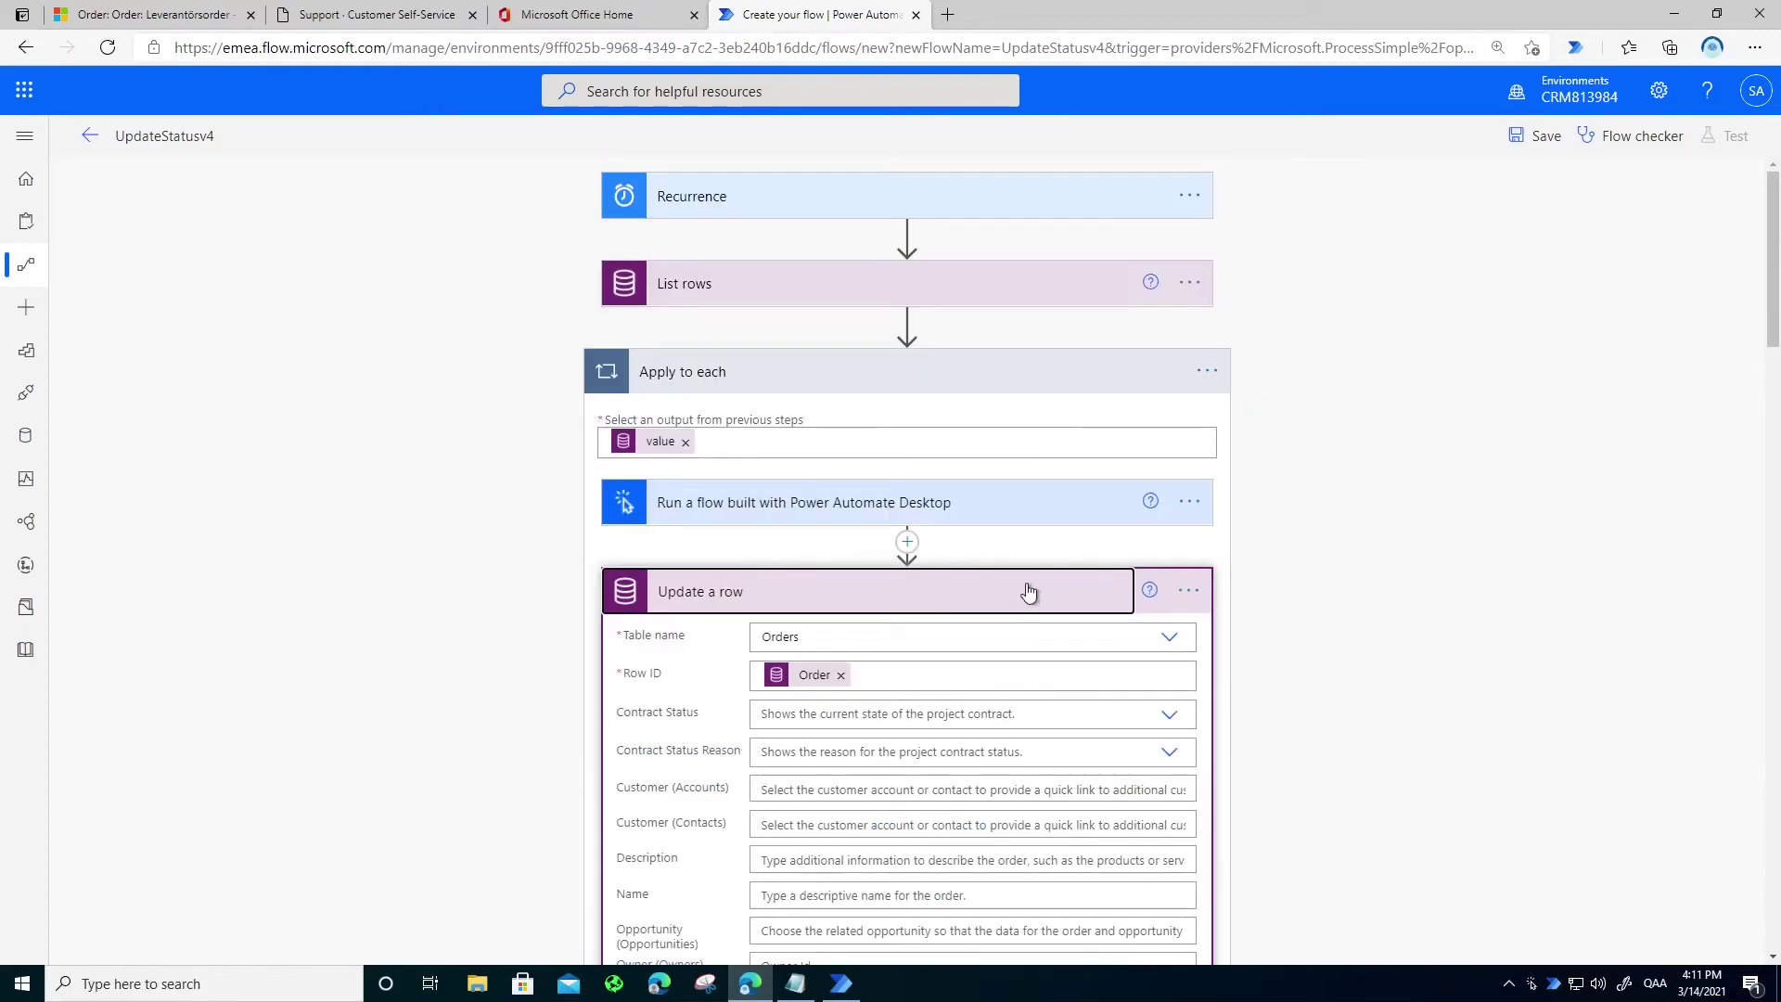
{"action": "left_click", "coordinate": [1026, 588]}
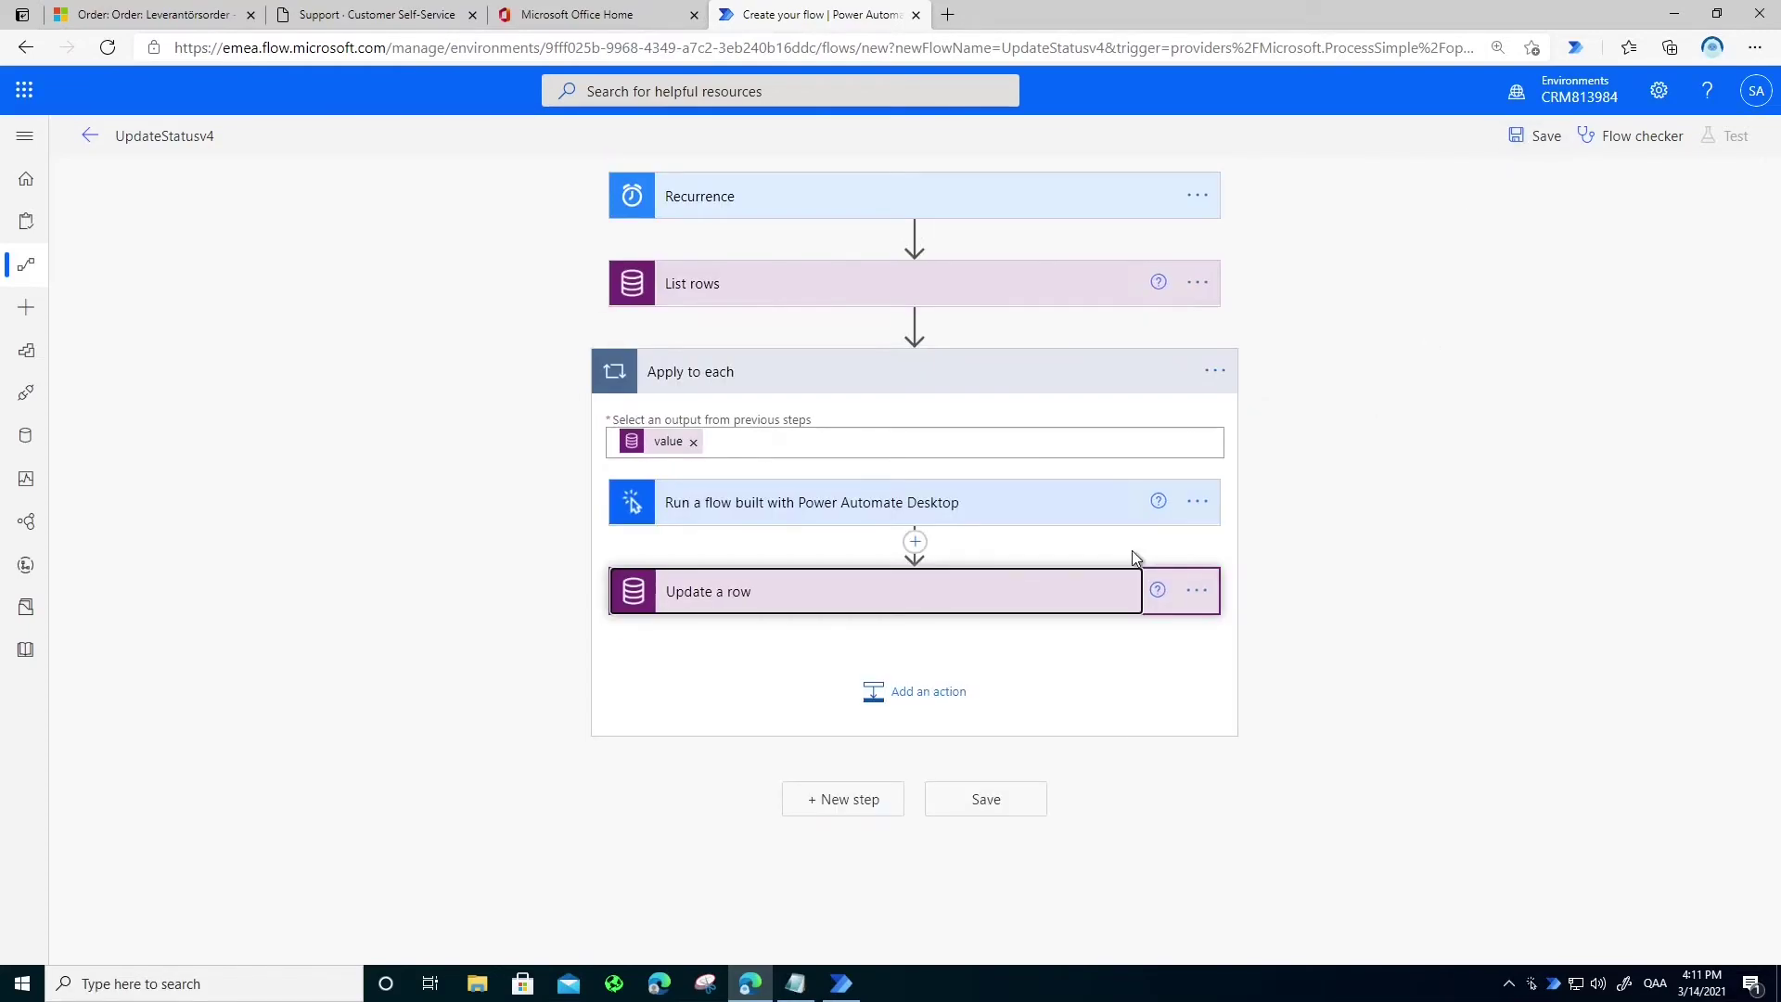